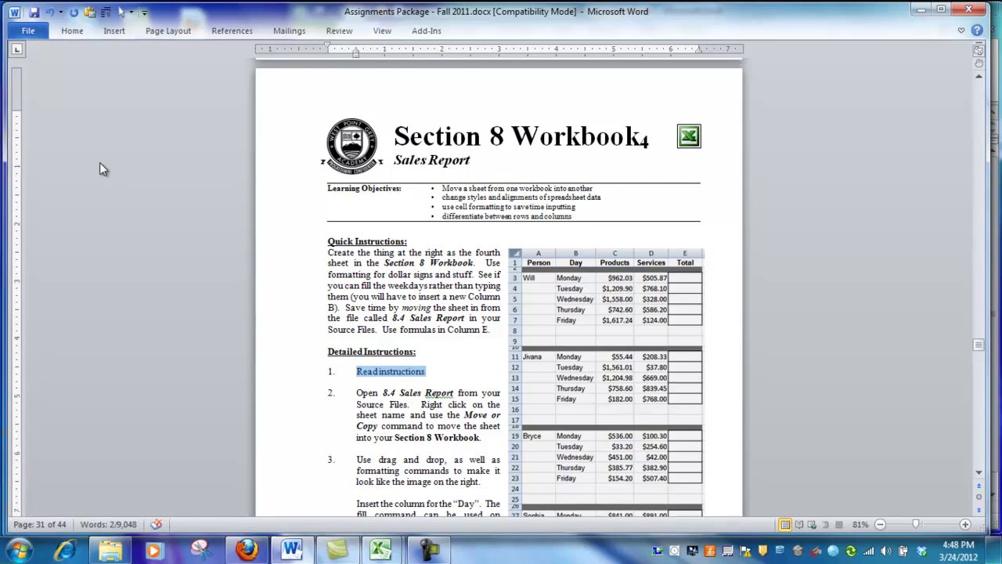
# Highlight the second detailed instruction, about moving the 8.4 Sales Report sheet into the Section 8 Workbook
pyautogui.press('Down')
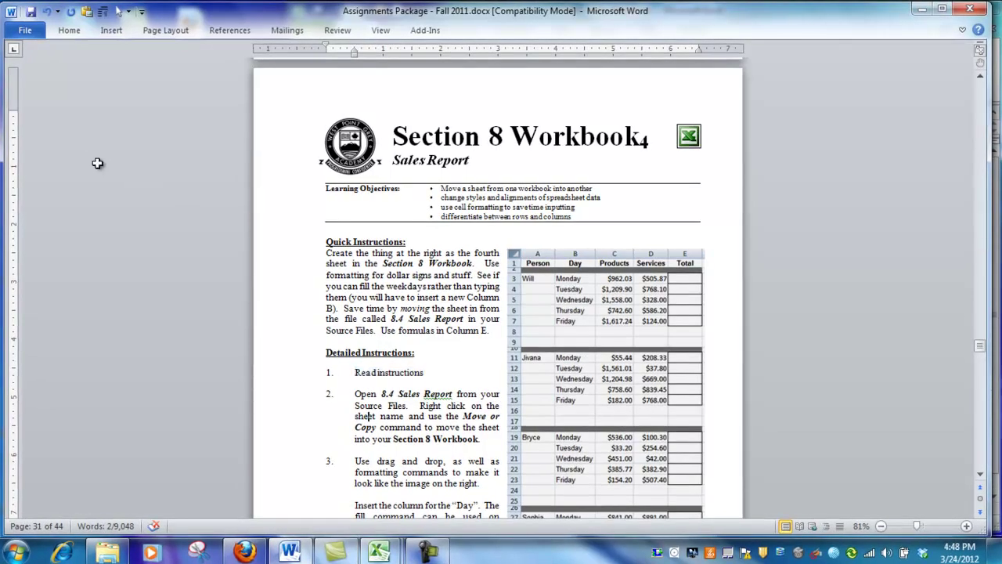
pyautogui.hotkey('shift', 'Down')
pyautogui.hotkey('shift', 'Down')
pyautogui.hotkey('shift', 'Down')
pyautogui.hotkey('shift', 'Down')
pyautogui.hotkey('shift', 'Down')
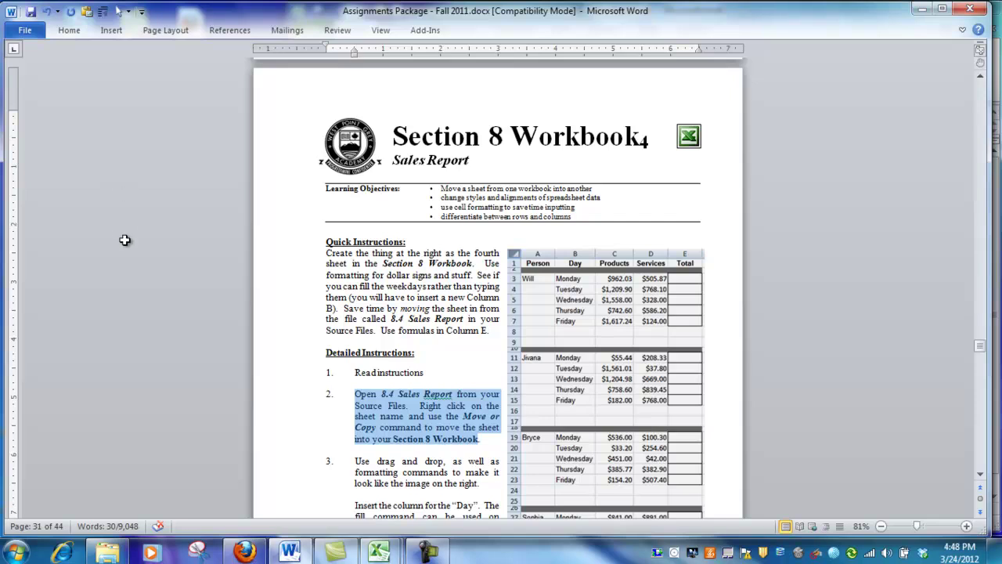
# Place the Word assignment beside the Excel window and show its whole Section 8 Workbook 4 Sales Report page
pyautogui.scroll(-3, 140, 170)
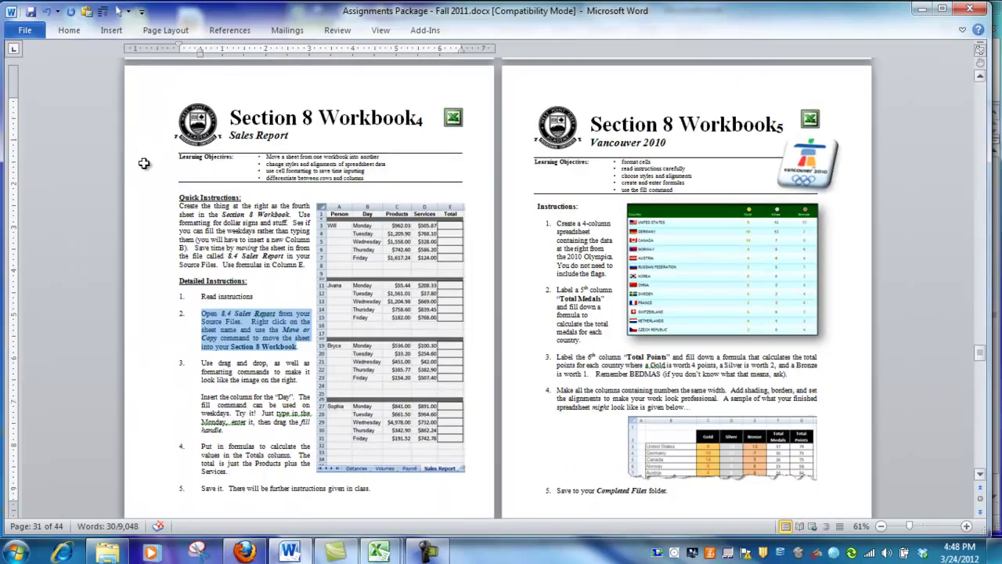
pyautogui.scroll(1, 203, 213)
pyautogui.scroll(5, 203, 213)
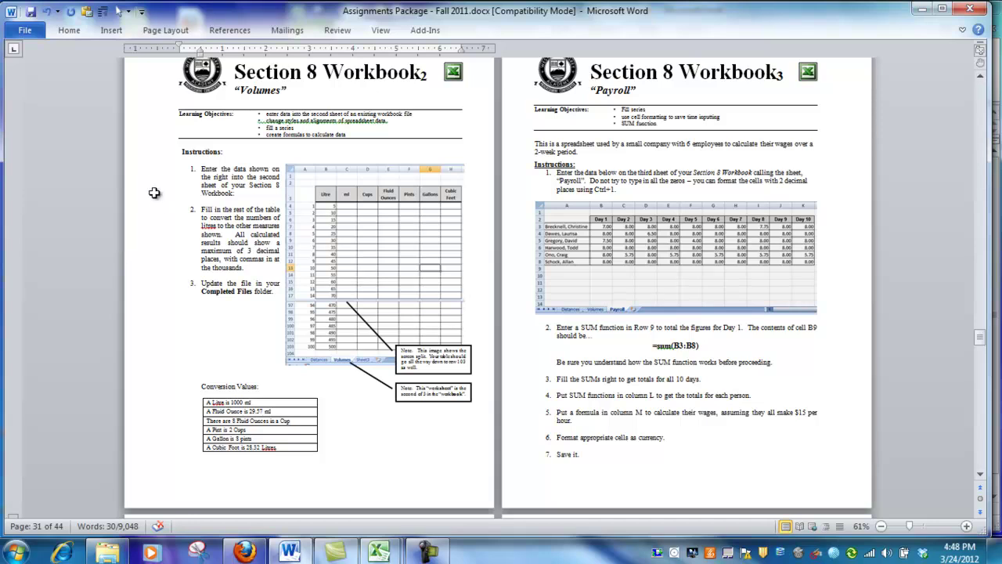
pyautogui.press('super+Down')
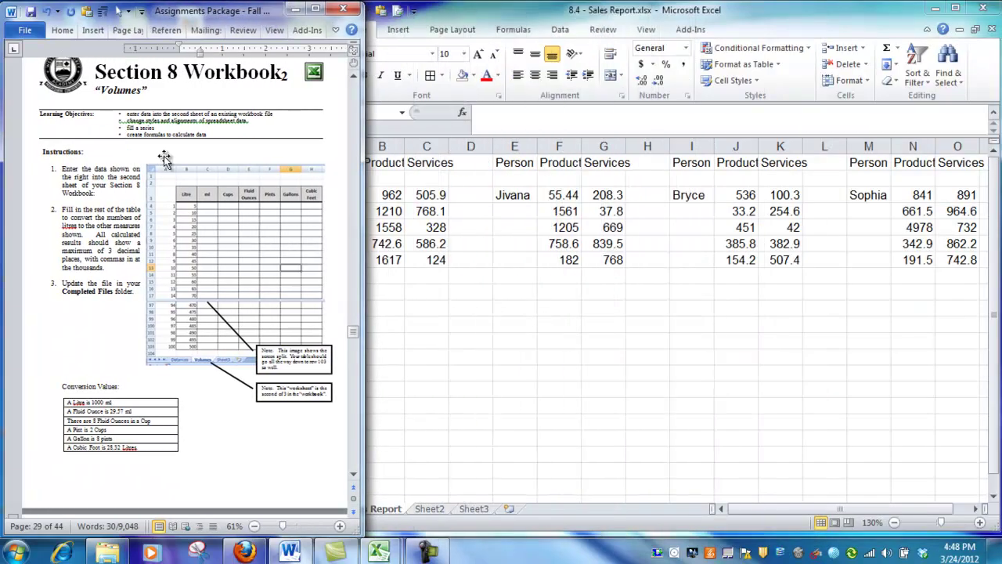
pyautogui.scroll(-15, 167, 155)
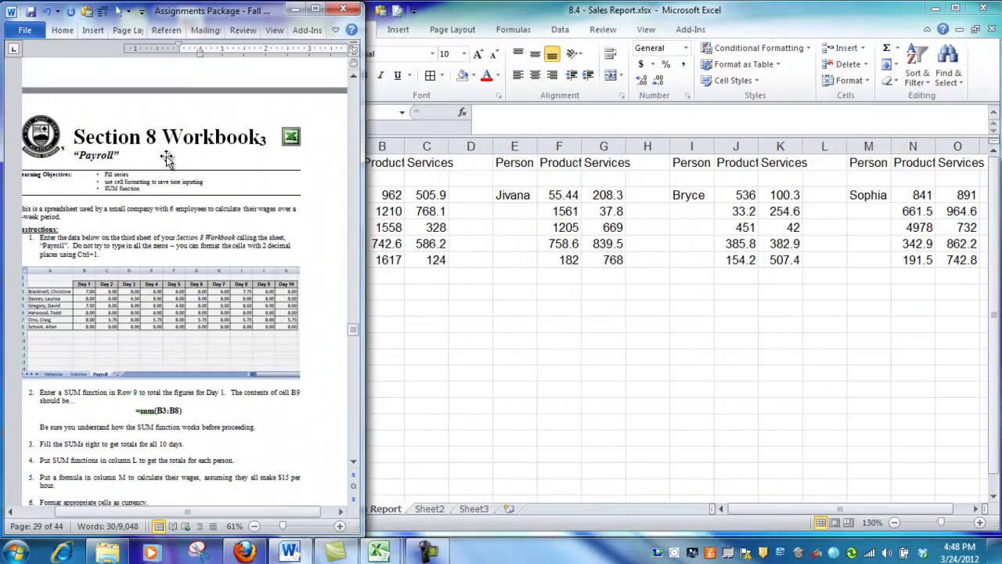
pyautogui.scroll(-8, 166, 155)
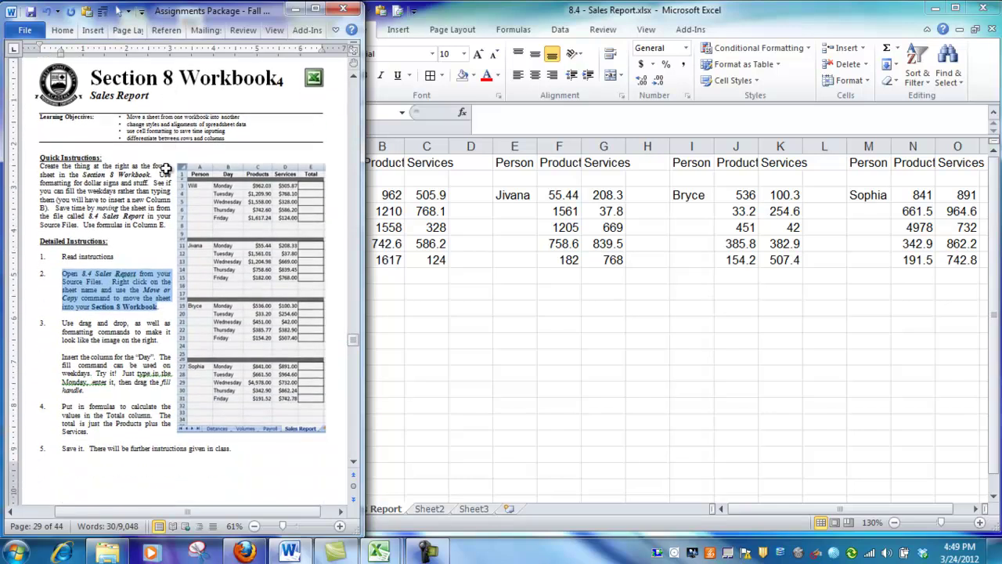
# Switch to Excel and move the Sales Report sheet to the end of Section 8 Workbook.xlsx
pyautogui.hotkey('alt', 'Tab')
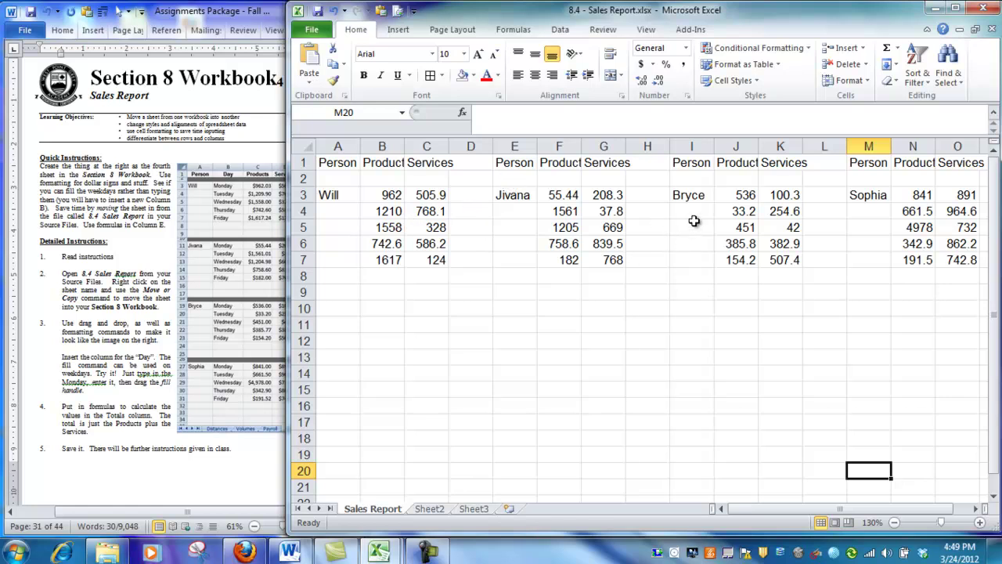
pyautogui.rightClick(373, 509)
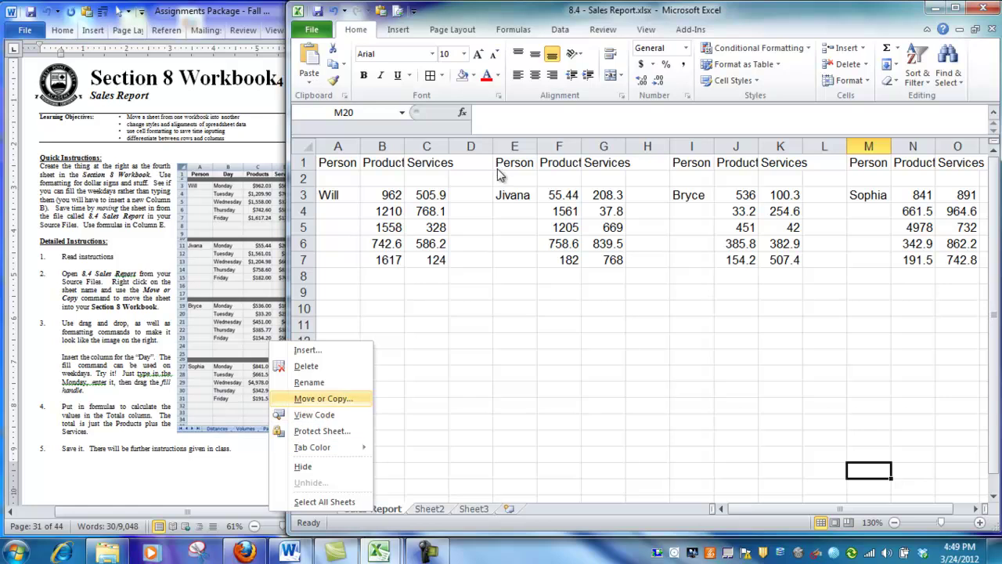
pyautogui.press('Return')
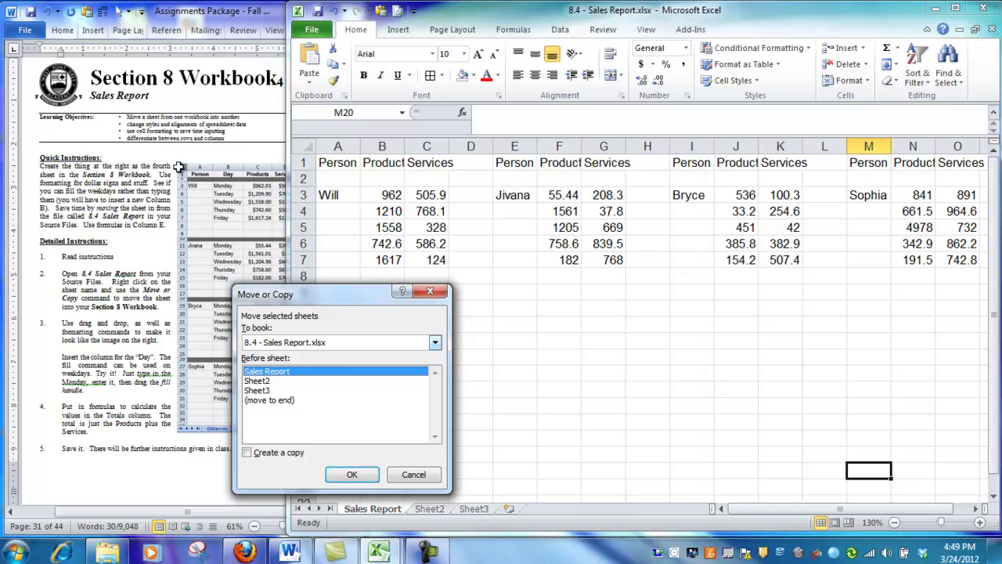
pyautogui.hotkey('alt', 'Down')
pyautogui.press('Up')
pyautogui.press('Up')
pyautogui.press('Down')
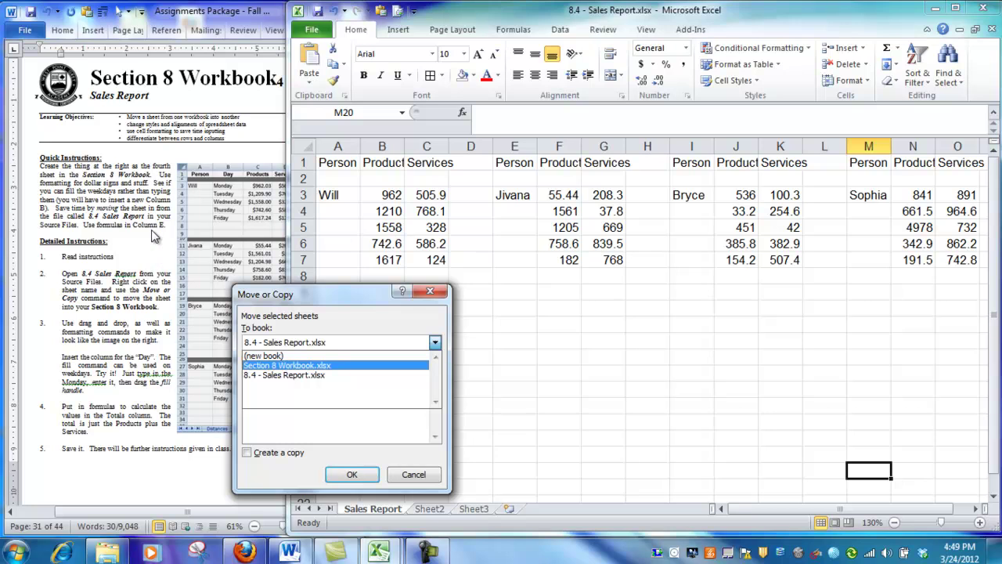
pyautogui.press('Return')
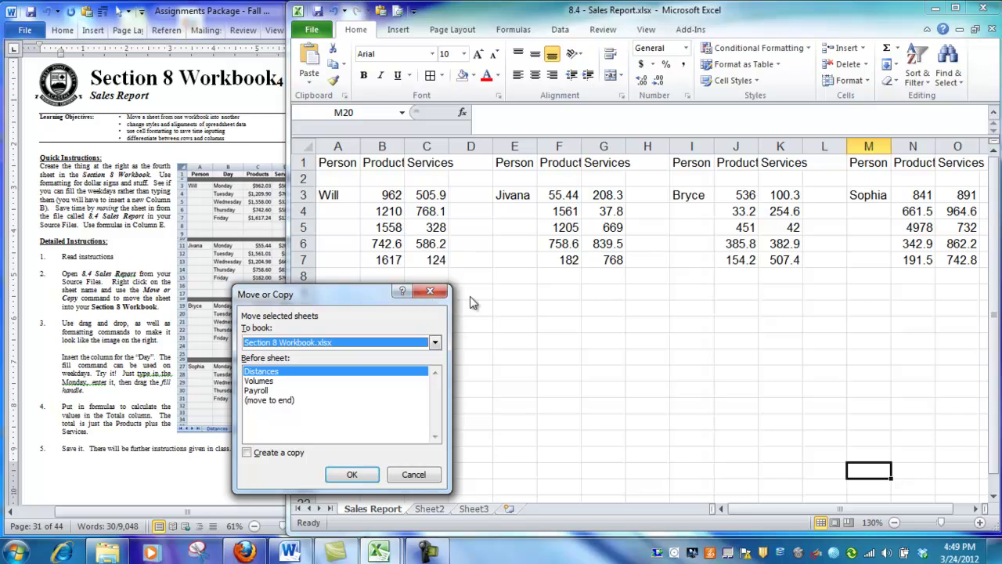
pyautogui.press('Tab')
pyautogui.press('End')
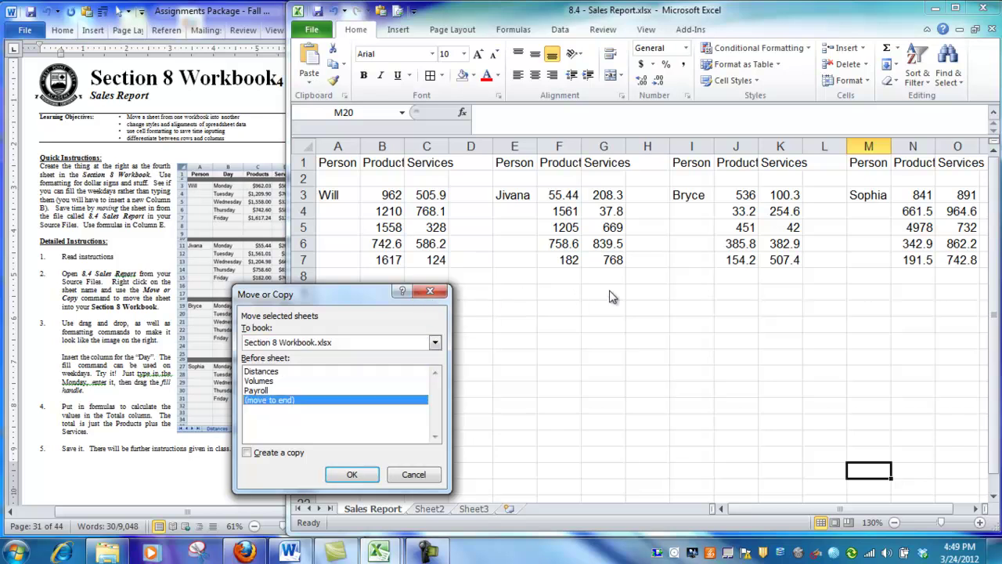
pyautogui.press('Return')
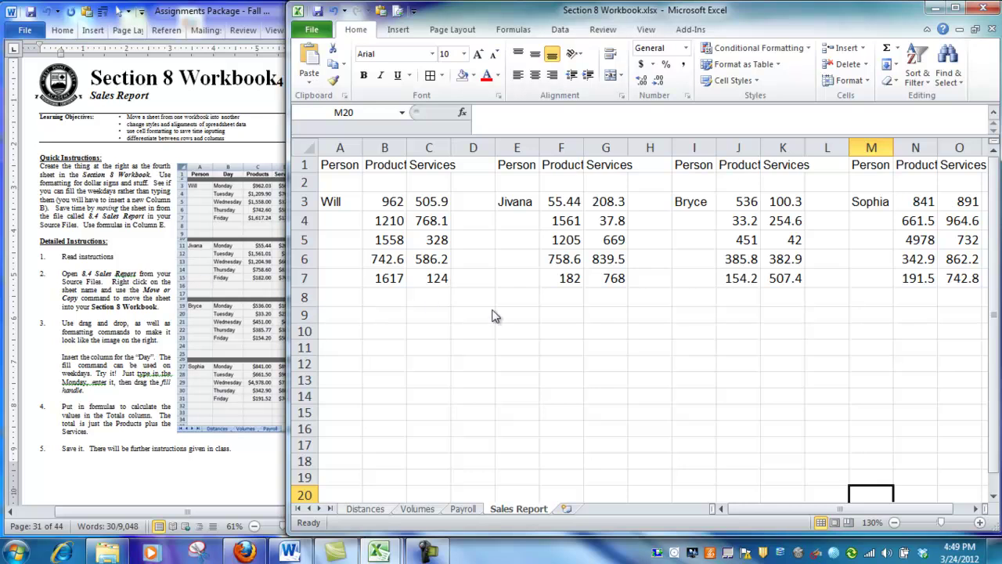
# Look through the workbook's other sheets from Distances to Payroll, and return to Sales Report
pyautogui.hotkey('ctrl', 'pageup')
pyautogui.hotkey('ctrl', 'pageup')
pyautogui.hotkey('ctrl', 'pageup')
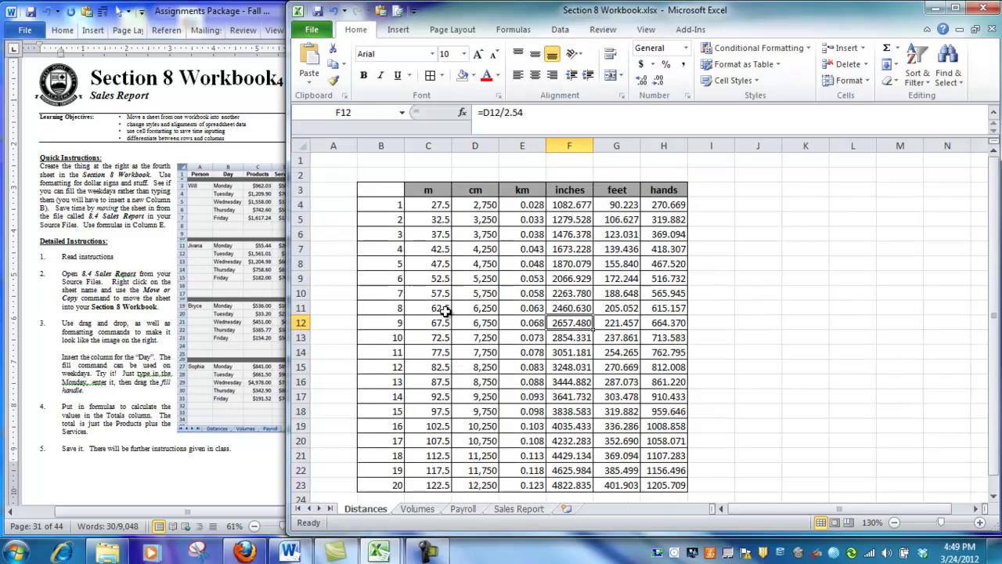
pyautogui.hotkey('ctrl', 'pagedown')
pyautogui.hotkey('ctrl', 'pagedown')
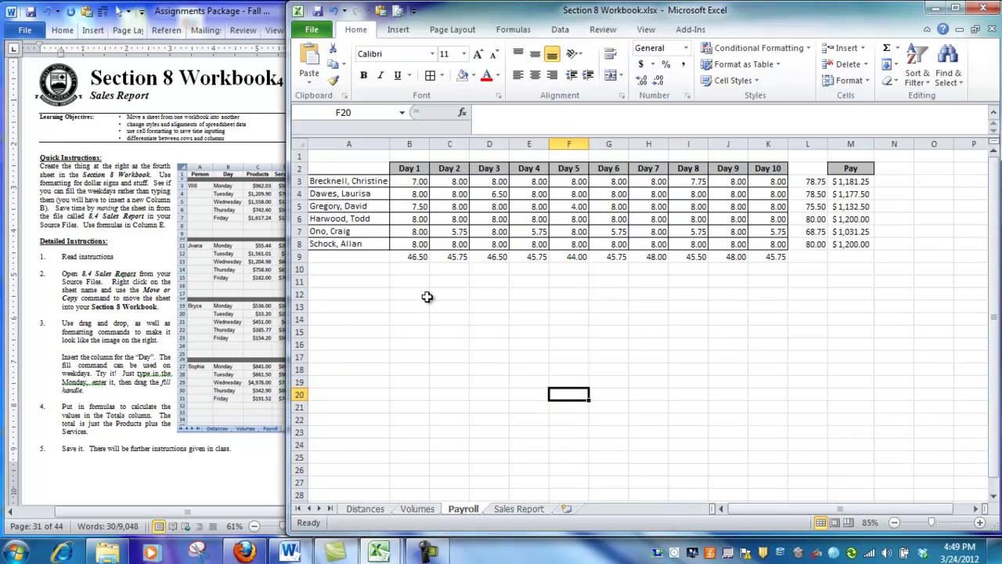
pyautogui.hotkey('ctrl', 'pagedown')
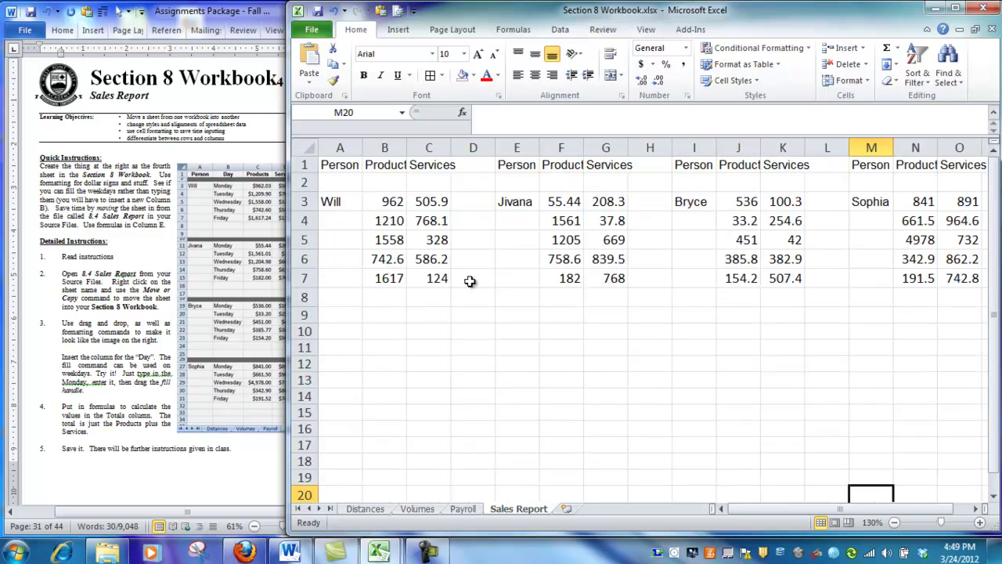
# Switch to the Word assignment, read the third instruction and enlarge the page to examine the sample sales table
pyautogui.hotkey('alt', 'Tab')
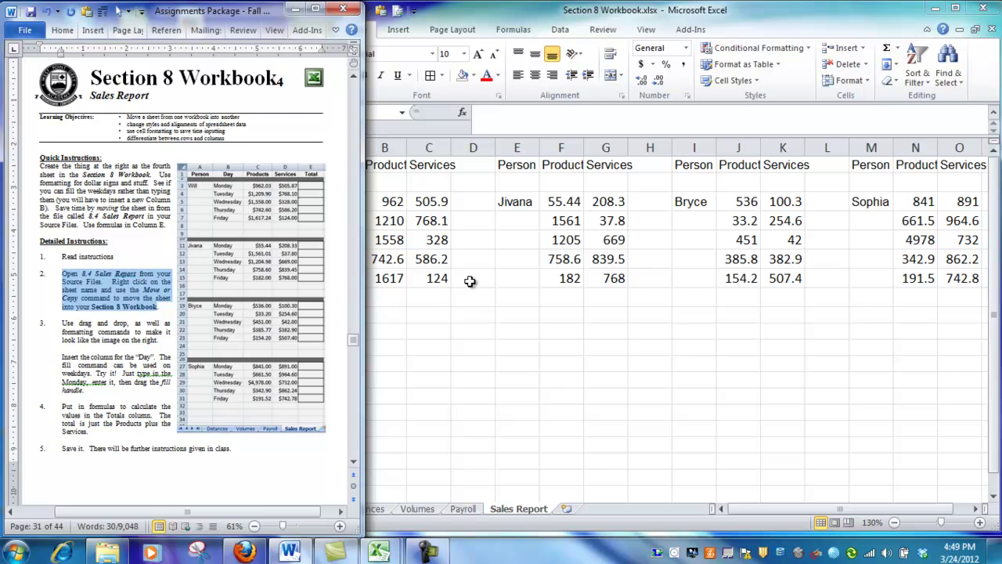
pyautogui.hotkey('ctrl', 'Down')
pyautogui.hotkey('shift', 'Down')
pyautogui.hotkey('shift', 'Down')
pyautogui.hotkey('shift', 'Down')
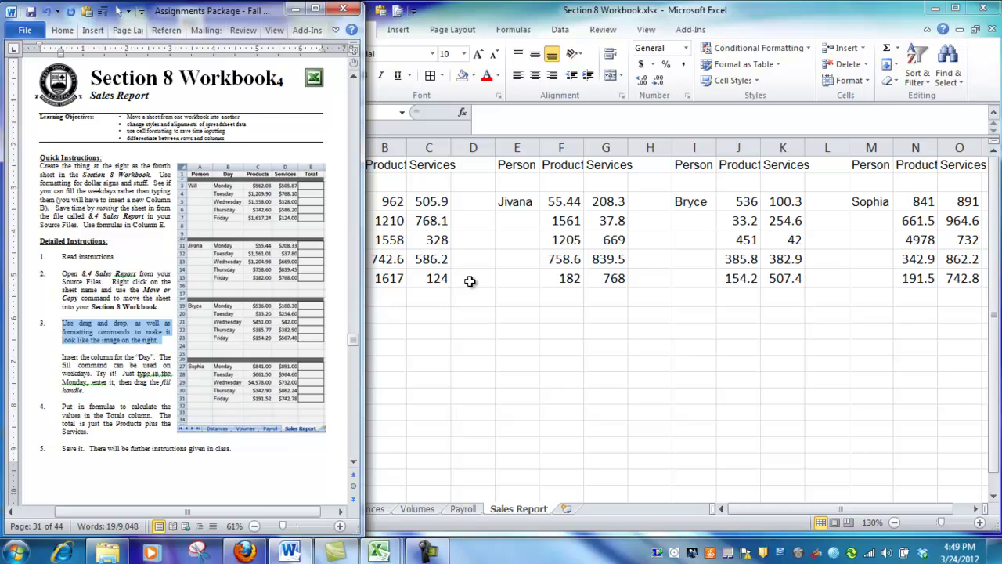
pyautogui.hotkey('ctrl', 'Down')
pyautogui.hotkey('ctrl', 'Down')
pyautogui.hotkey('ctrl', 'Down')
pyautogui.hotkey('ctrl', 'Down')
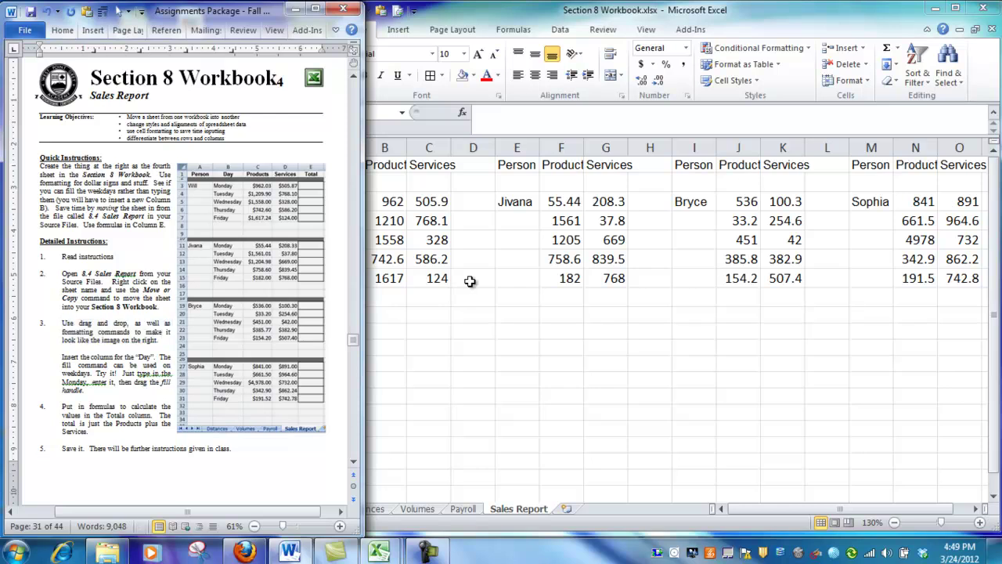
pyautogui.scroll(1, 469, 281)
pyautogui.scroll(8, 470, 281)
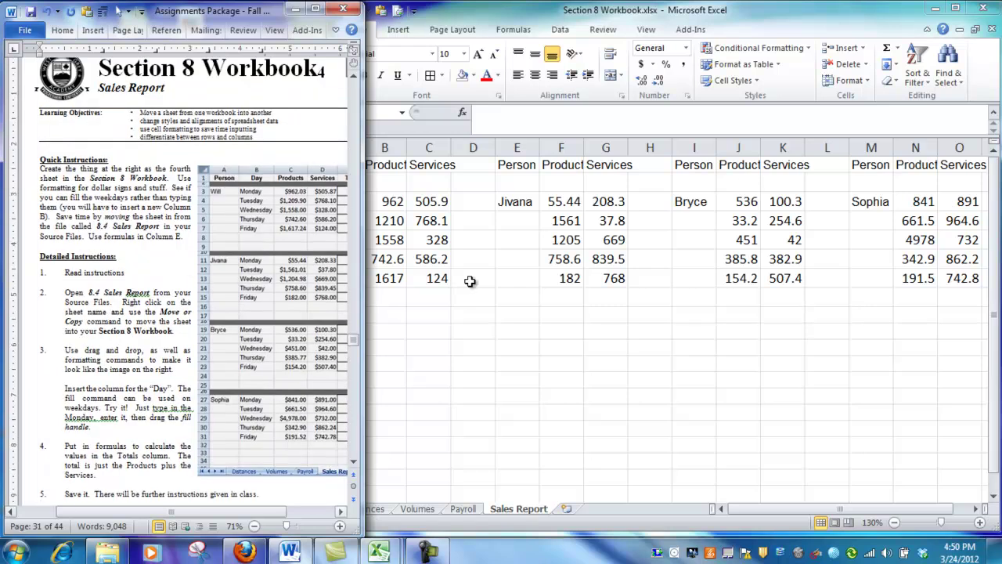
pyautogui.hscroll(2, 469, 281)
# Switch to Excel and move the second salesperson's data block E3:G7 so that it starts at A11
pyautogui.hotkey('alt', 'Tab')
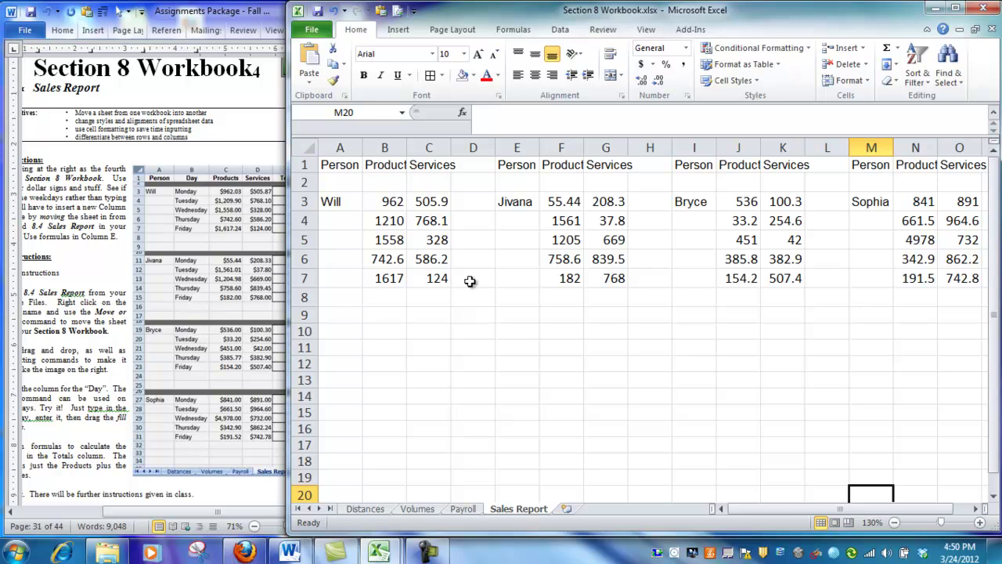
pyautogui.moveTo(517, 165); pyautogui.dragTo(606, 181)
pyautogui.click(607, 182)
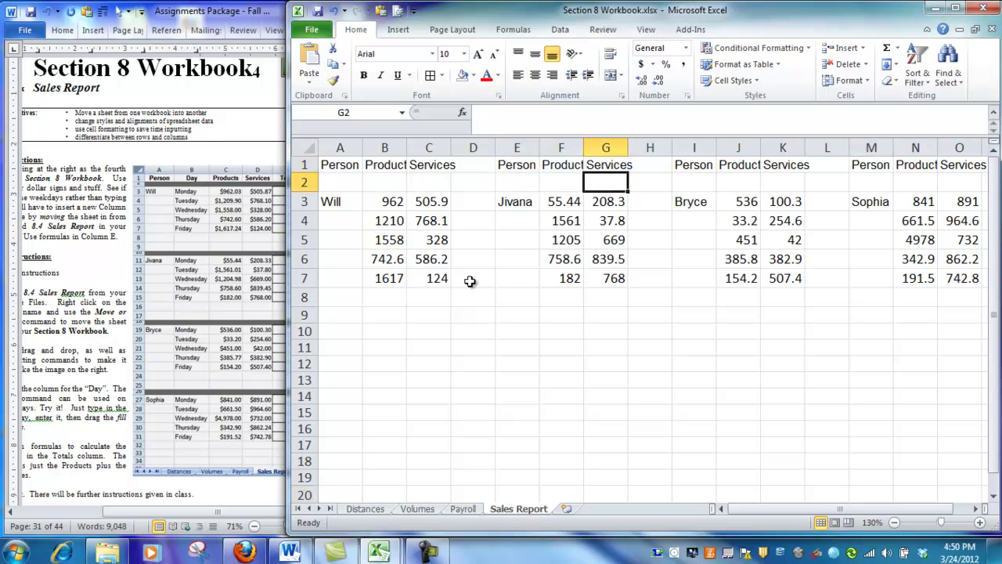
pyautogui.moveTo(516, 201)
pyautogui.mouseDown()
pyautogui.moveTo(606, 239)
pyautogui.moveTo(606, 278)
pyautogui.mouseUp()
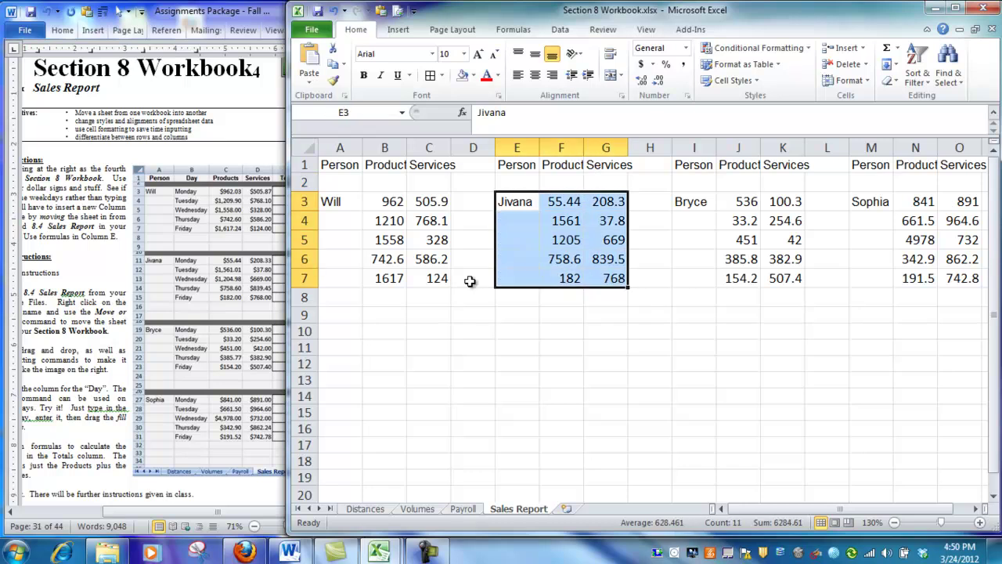
pyautogui.moveTo(498, 202); pyautogui.dragTo(321, 351)
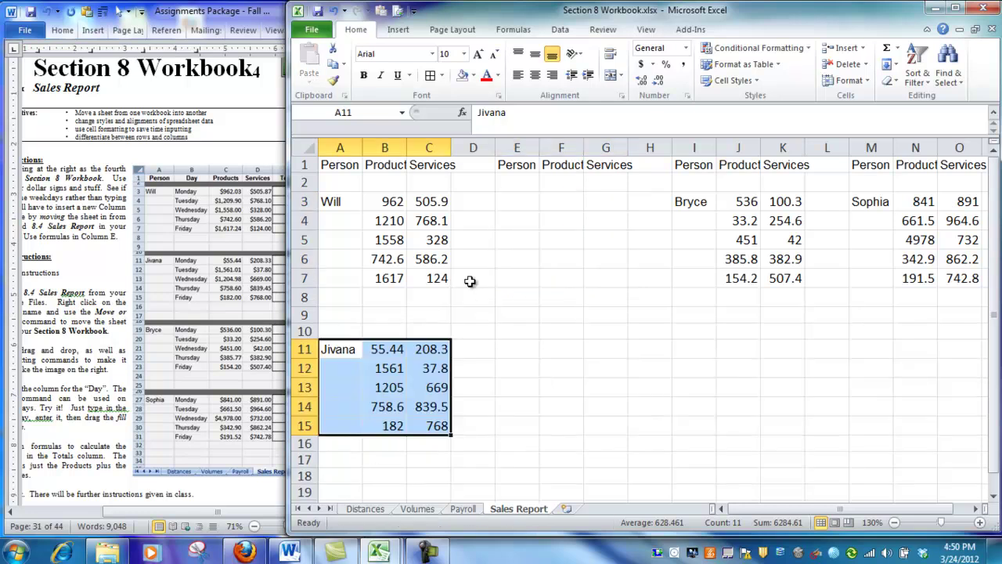
# Move the third salesperson's block I3:K7 to start at A18 and the fourth's block M3:O7 to start at A26
pyautogui.moveTo(693, 201); pyautogui.dragTo(783, 278)
pyautogui.moveTo(736, 192); pyautogui.dragTo(384, 469)
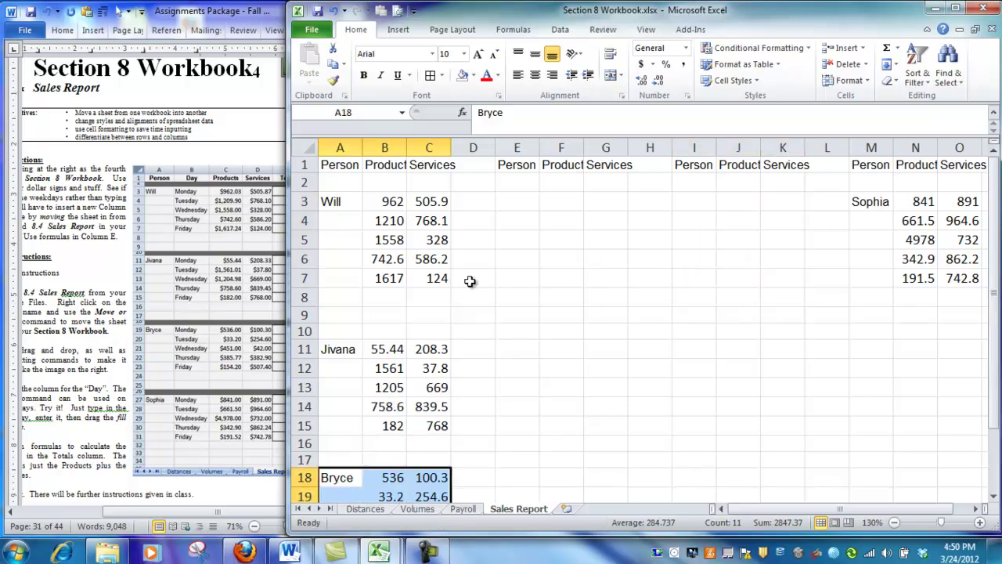
pyautogui.keyDown('ctrl'); pyautogui.scroll(-2, 470, 281); pyautogui.keyUp('ctrl')
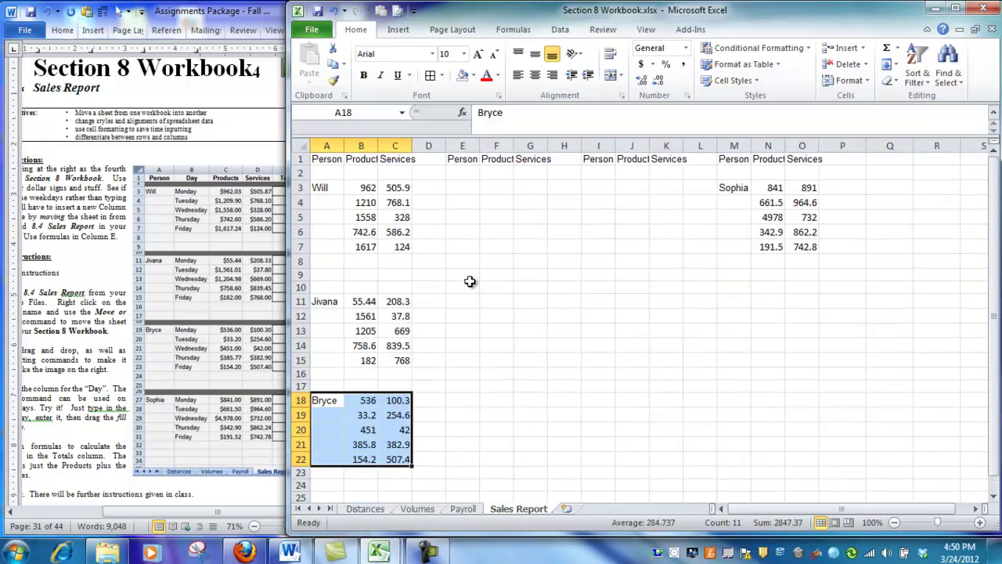
pyautogui.keyDown('ctrl'); pyautogui.scroll(-1, 470, 282); pyautogui.keyUp('ctrl')
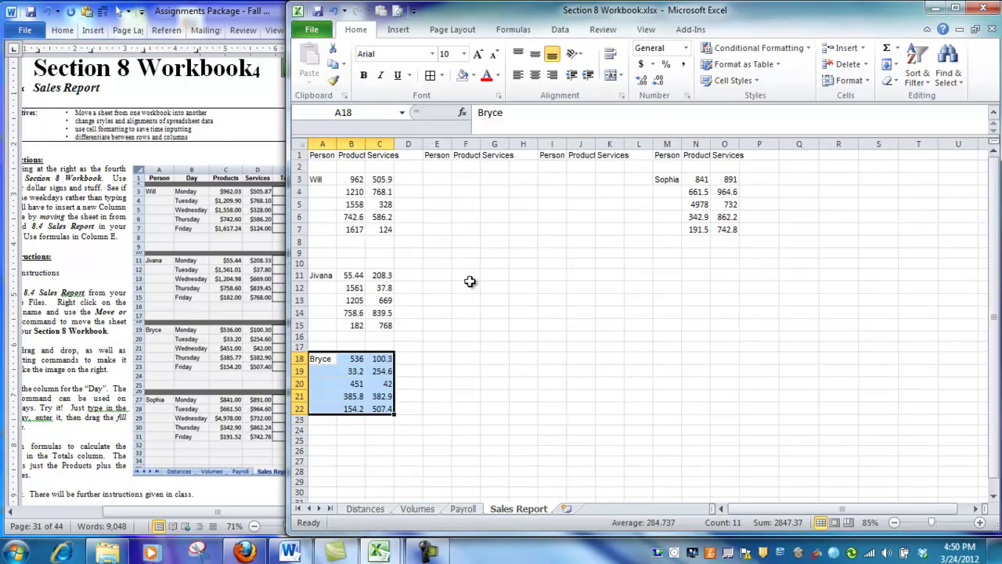
pyautogui.moveTo(667, 179)
pyautogui.mouseDown()
pyautogui.moveTo(705, 192)
pyautogui.moveTo(724, 229)
pyautogui.mouseUp()
pyautogui.moveTo(689, 173); pyautogui.dragTo(345, 446)
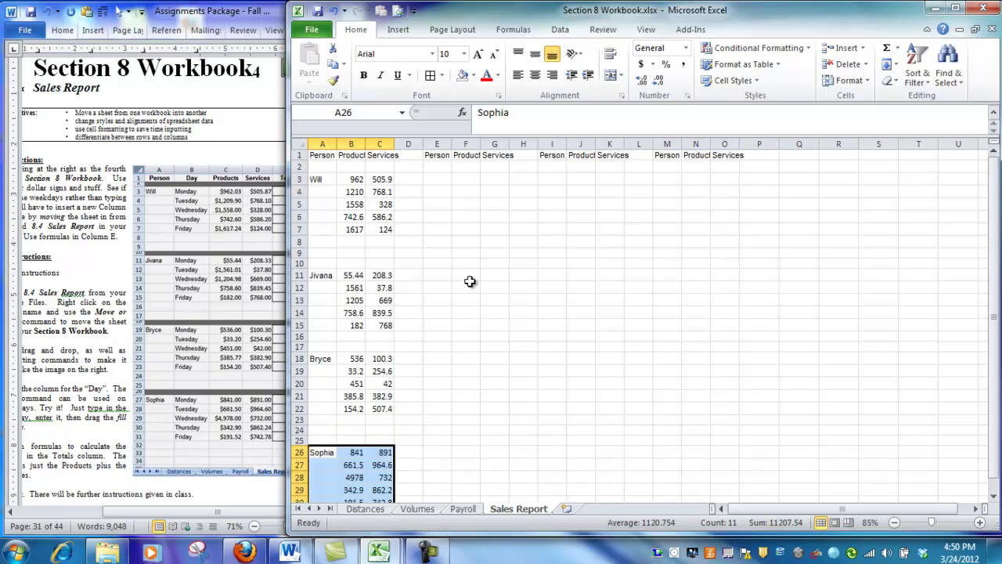
# Delete the leftover duplicate headings in E1:O1
pyautogui.click(523, 242)
pyautogui.moveTo(437, 155); pyautogui.dragTo(724, 155)
pyautogui.click(517, 74)
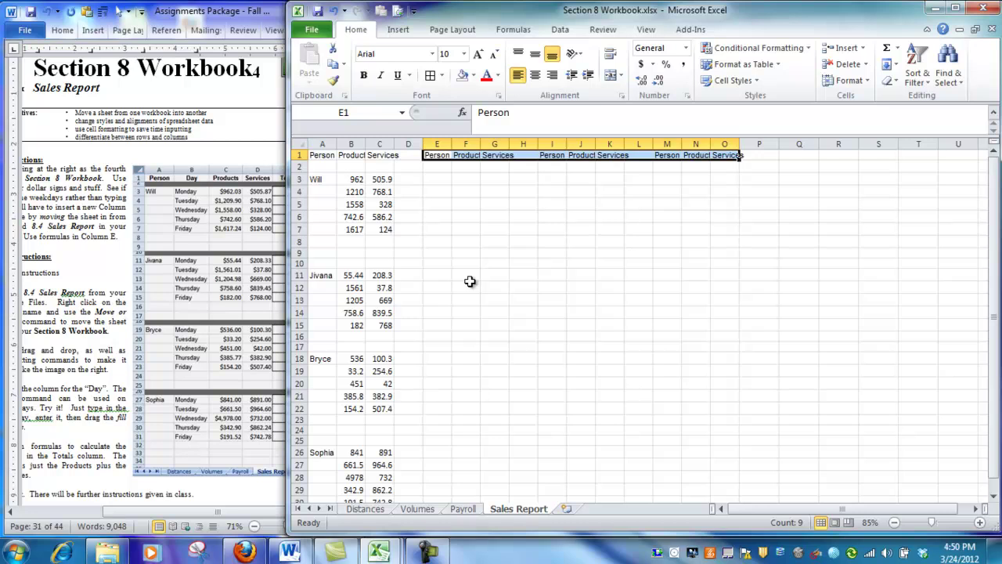
pyautogui.press('Delete')
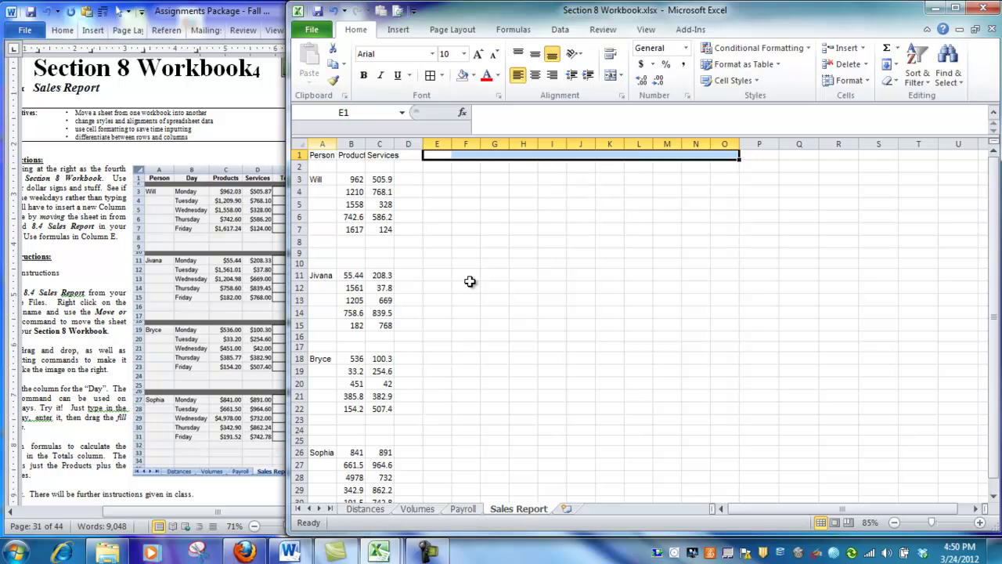
# Widen columns A to C equally and enter the heading Total in D1
pyautogui.moveTo(322, 144); pyautogui.dragTo(416, 144)
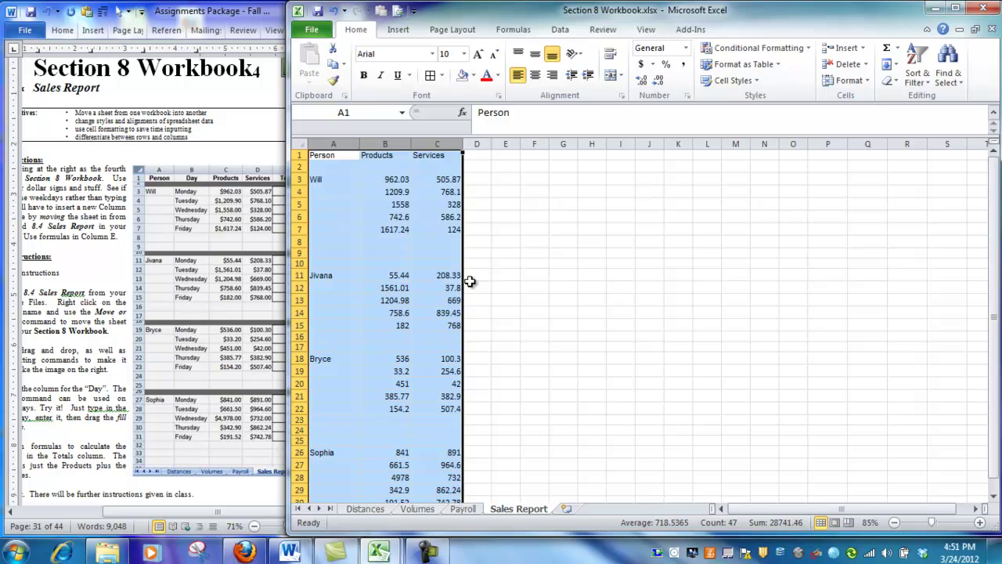
pyautogui.click(506, 192)
pyautogui.moveTo(501, 10)
pyautogui.mouseDown()
pyautogui.moveTo(553, 13)
pyautogui.moveTo(527, 10)
pyautogui.mouseUp()
pyautogui.click(503, 155)
pyautogui.write('Total')
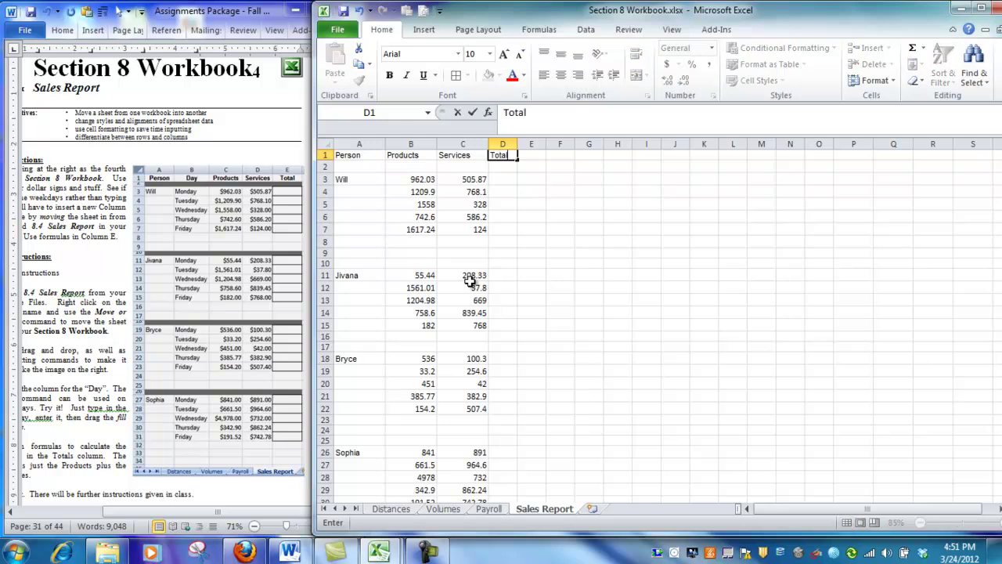
pyautogui.click(532, 217)
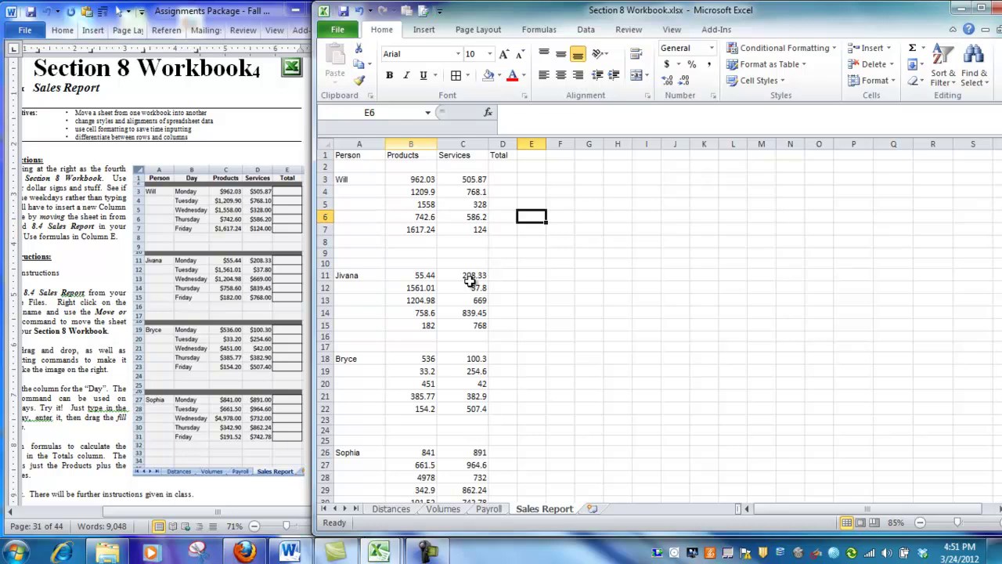
# Insert a new column before Products and enter the heading Day in B1
pyautogui.click(410, 144)
pyautogui.rightClick(414, 145)
pyautogui.press('Down')
pyautogui.press('Down')
pyautogui.press('Down')
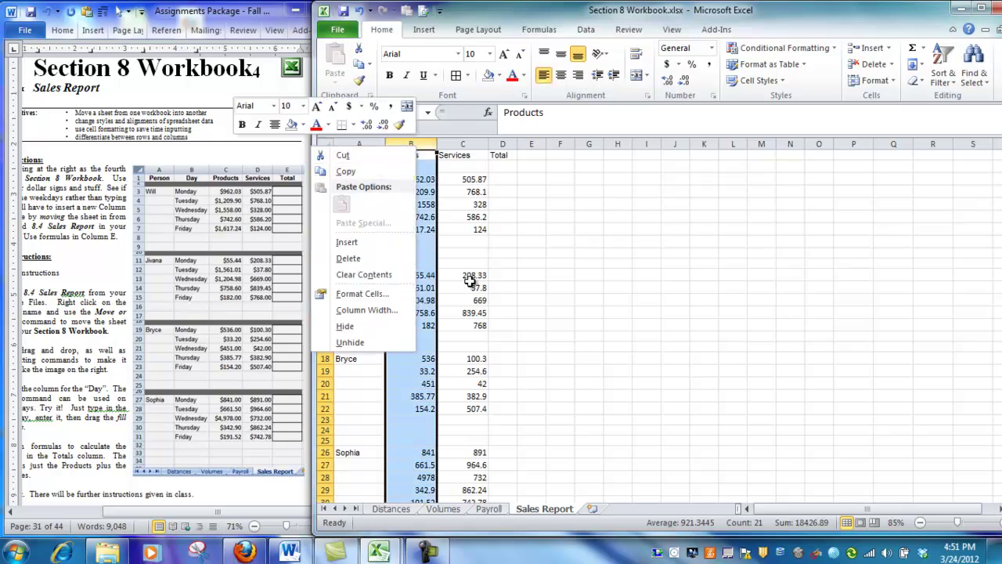
pyautogui.press('Return')
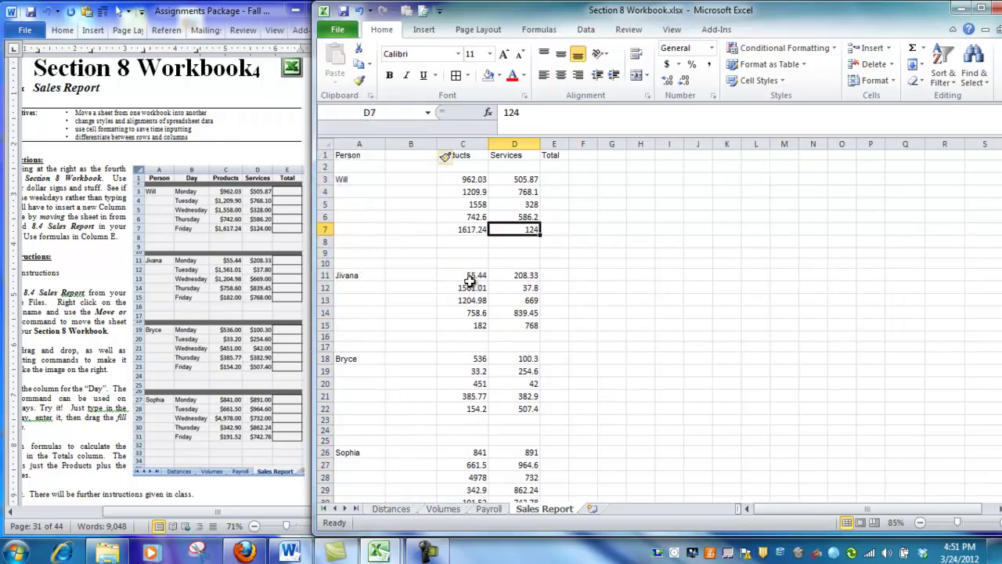
pyautogui.write('Day')
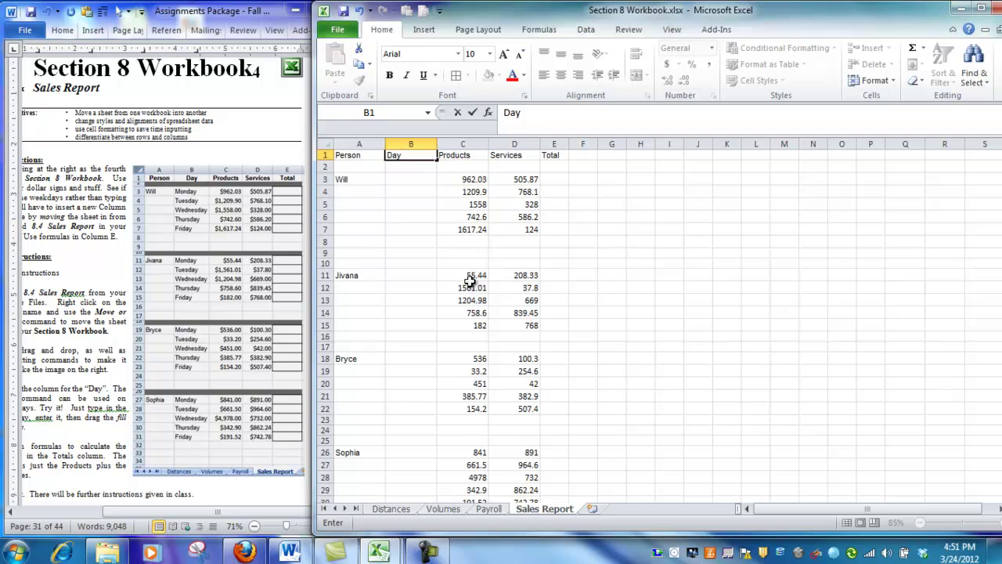
pyautogui.press('Return')
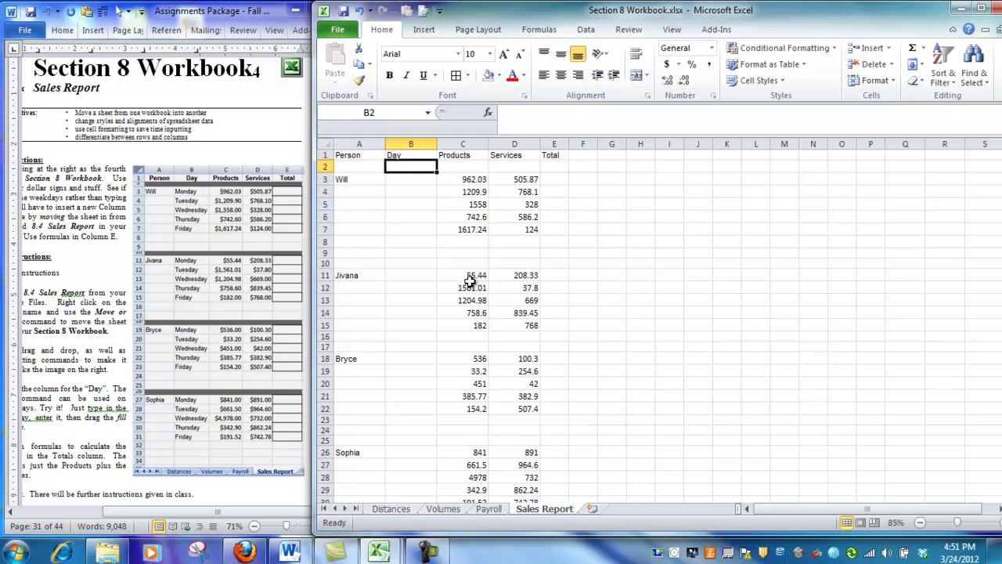
# Make the headings in A1:E1 bold and centered
pyautogui.hotkey('ctrl', 'Home')
pyautogui.hotkey('shift', 'Right')
pyautogui.hotkey('shift', 'Right')
pyautogui.hotkey('shift', 'Right')
pyautogui.hotkey('shift', 'Right')
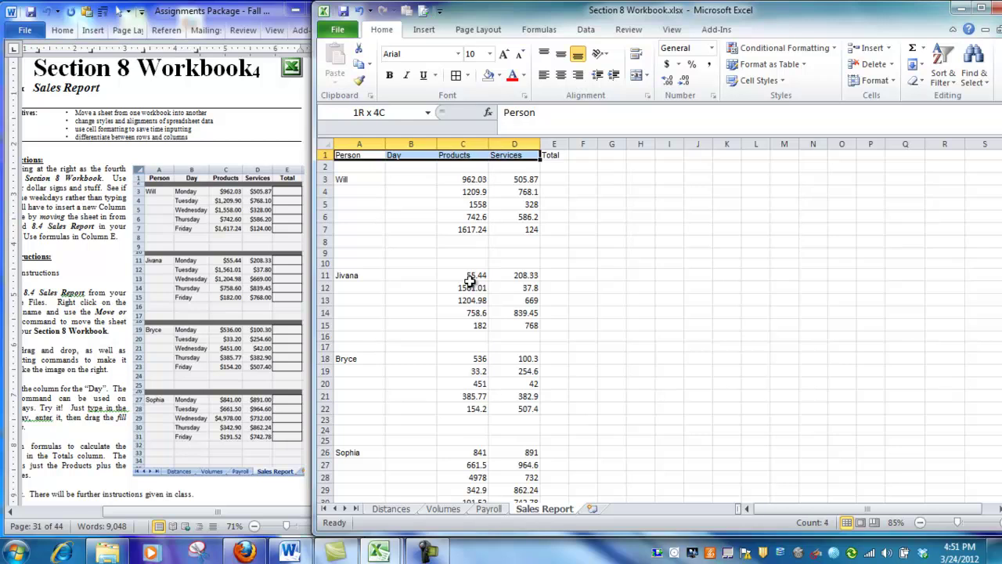
pyautogui.hotkey('ctrl', 'b')
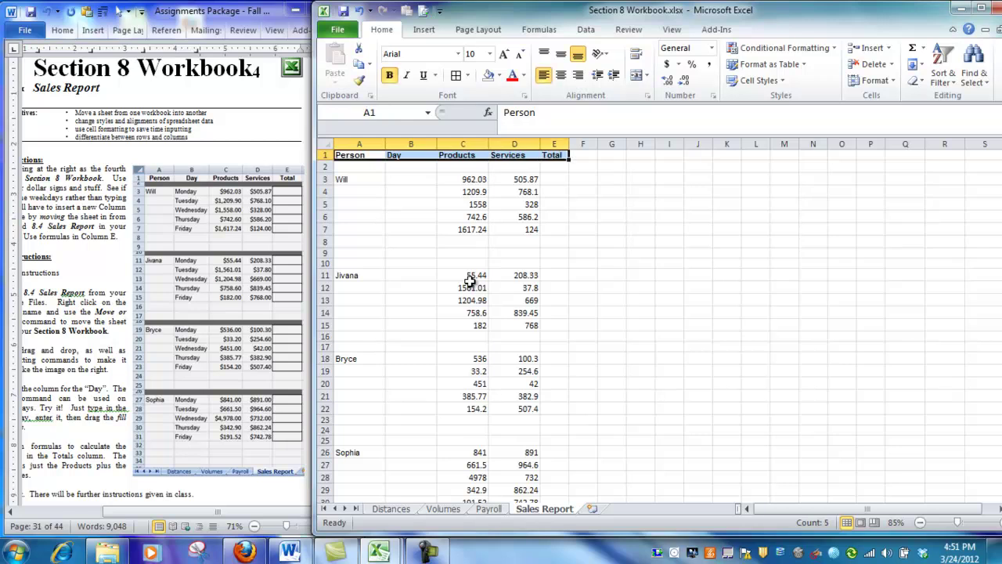
pyautogui.hotkey('ctrl', 'e')
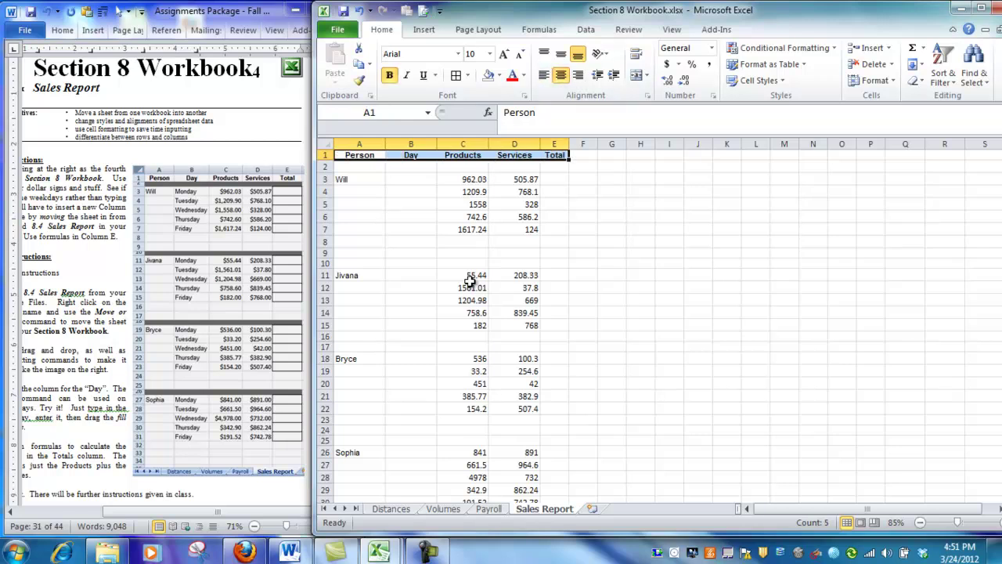
# Fill the blank cells A2:E2 below the headings with dark grey
pyautogui.press('Down')
pyautogui.hotkey('shift', 'Right')
pyautogui.hotkey('shift', 'Right')
pyautogui.hotkey('shift', 'Right')
pyautogui.hotkey('shift', 'Right')
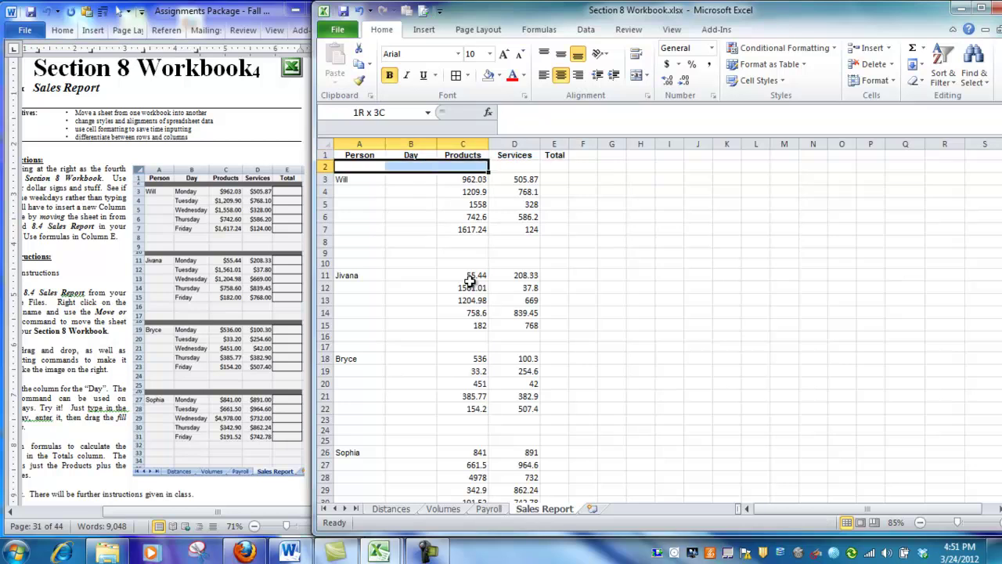
pyautogui.hotkey('alt', 'h')
pyautogui.press('h')
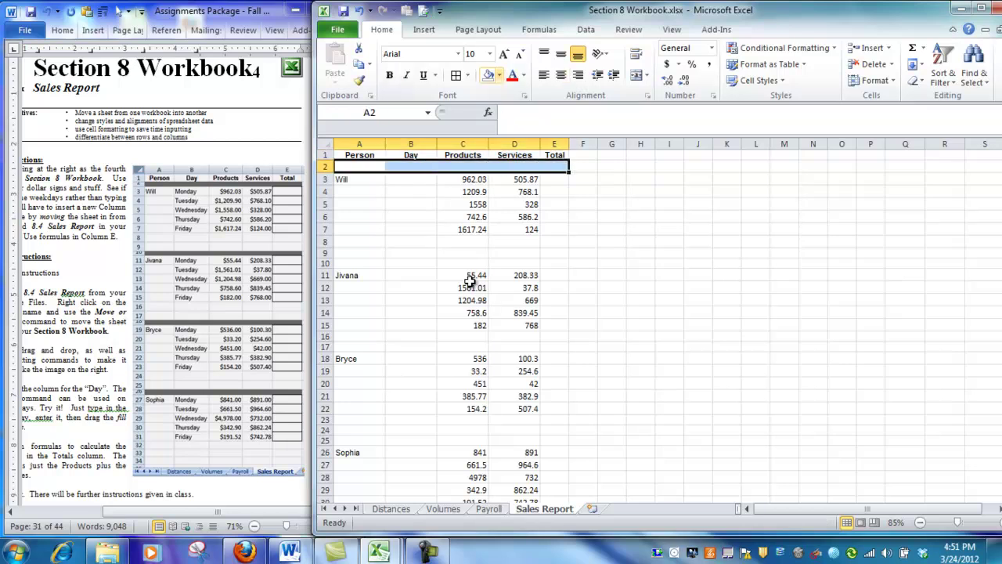
pyautogui.press('Down')
pyautogui.press('Down')
pyautogui.press('Return')
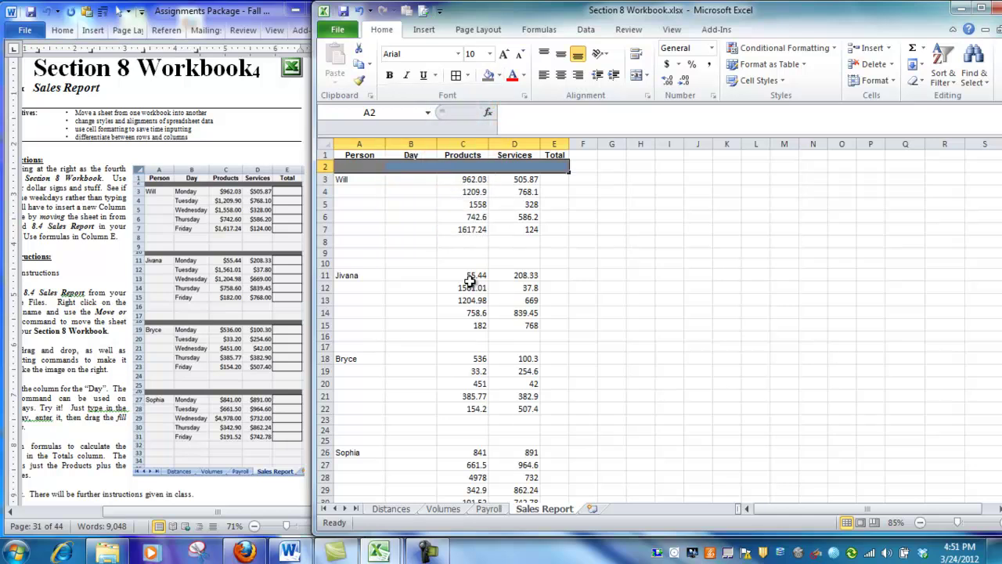
# Copy the grey band in A2:E2 to rows 10, 17 and 25, above the other salespeople's blocks
pyautogui.hotkey('ctrl', 'c')
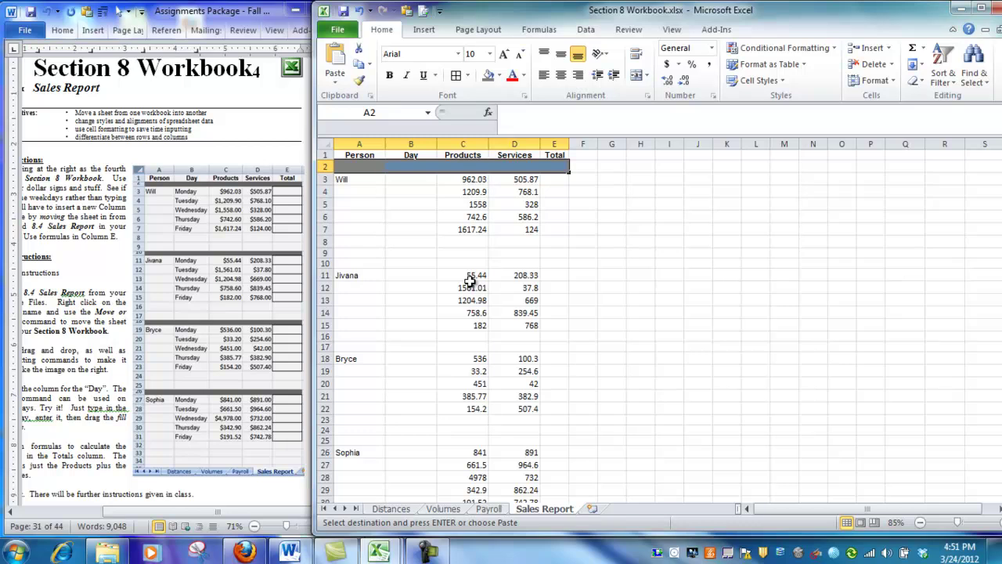
pyautogui.press('Down')
pyautogui.press('Down')
pyautogui.press('Down')
pyautogui.press('Down')
pyautogui.press('Down')
pyautogui.press('Down')
pyautogui.press('Down')
pyautogui.press('Down')
pyautogui.hotkey('ctrl', 'v')
pyautogui.press('Down')
pyautogui.press('Down')
pyautogui.press('Down')
pyautogui.press('Down')
pyautogui.press('Down')
pyautogui.press('Down')
pyautogui.press('Down')
pyautogui.hotkey('ctrl', 'v')
pyautogui.press('Down')
pyautogui.press('Down')
pyautogui.press('Down')
pyautogui.press('Down')
pyautogui.press('Down')
pyautogui.press('Down')
pyautogui.press('Down')
pyautogui.press('Down')
pyautogui.hotkey('ctrl', 'v')
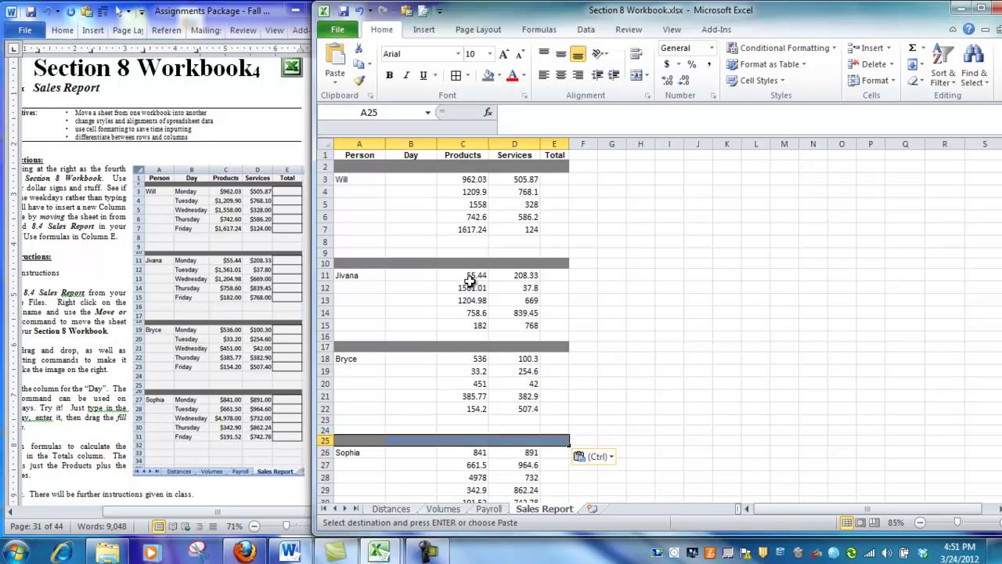
pyautogui.click(641, 300)
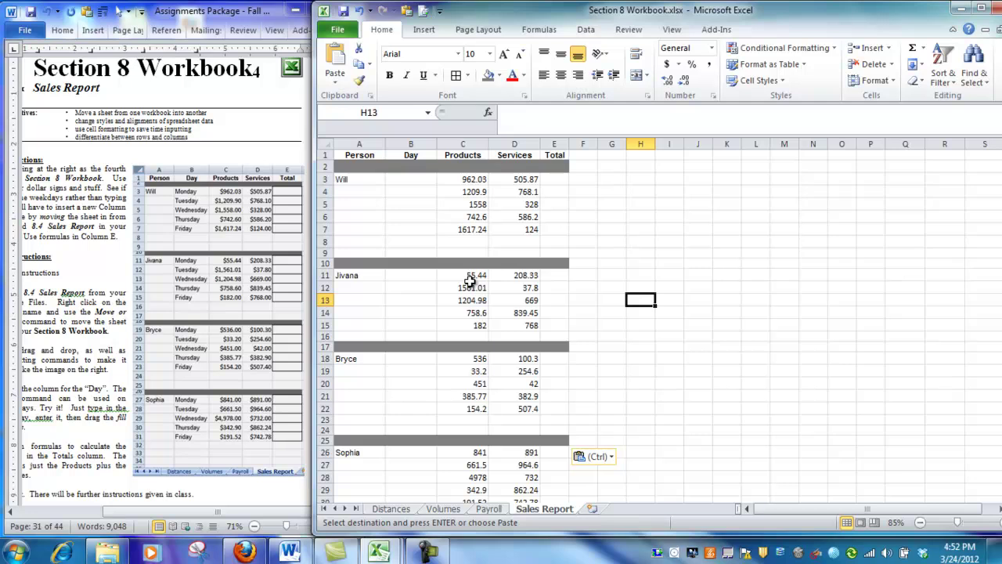
# Apply the dollar Accounting number format to the Products and Services amounts in C3:D30
pyautogui.moveTo(462, 178)
pyautogui.mouseDown()
pyautogui.moveTo(514, 253)
pyautogui.moveTo(514, 489)
pyautogui.moveTo(514, 479)
pyautogui.mouseUp()
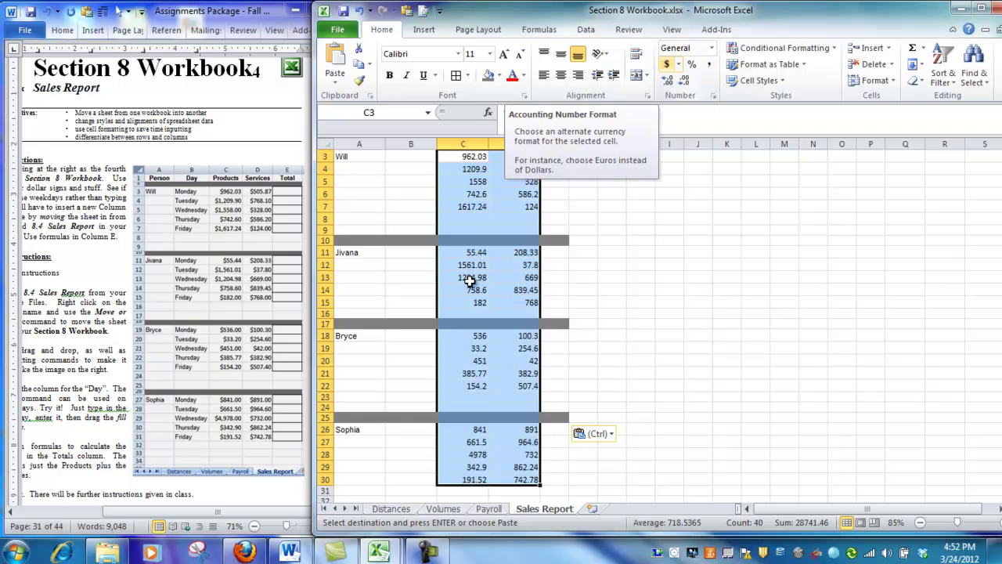
pyautogui.click(666, 63)
pyautogui.scroll(1, 468, 281)
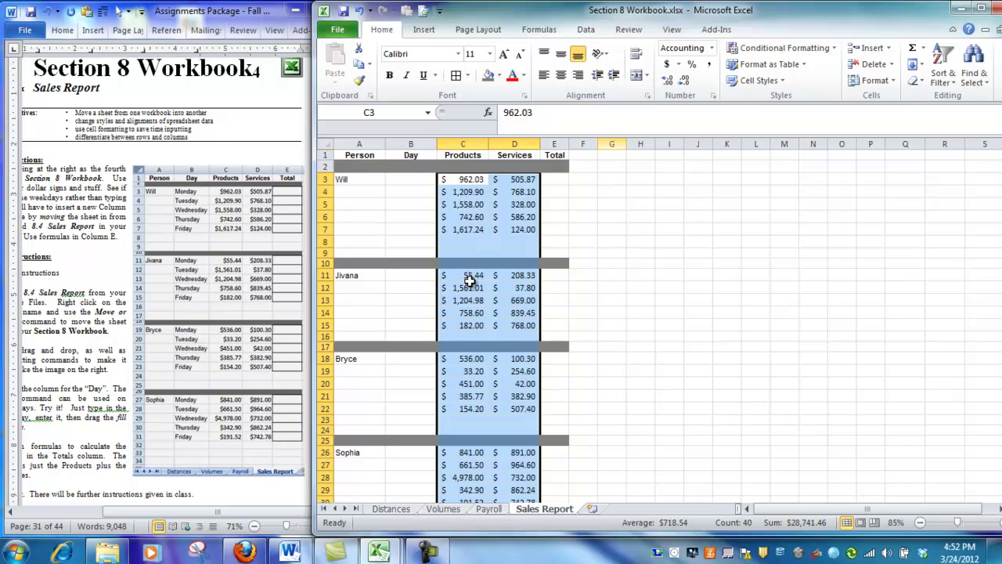
pyautogui.click(678, 64)
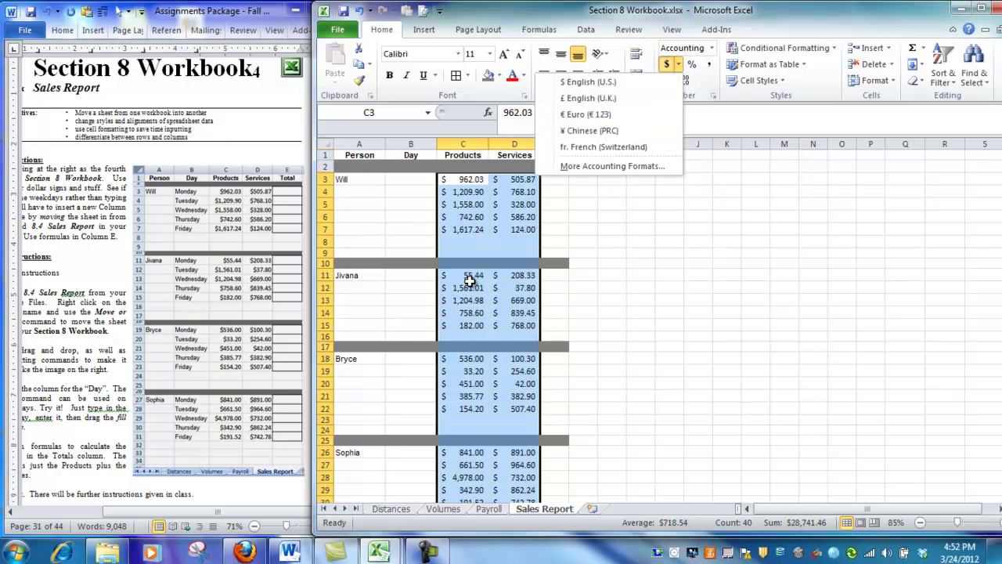
pyautogui.click(469, 280)
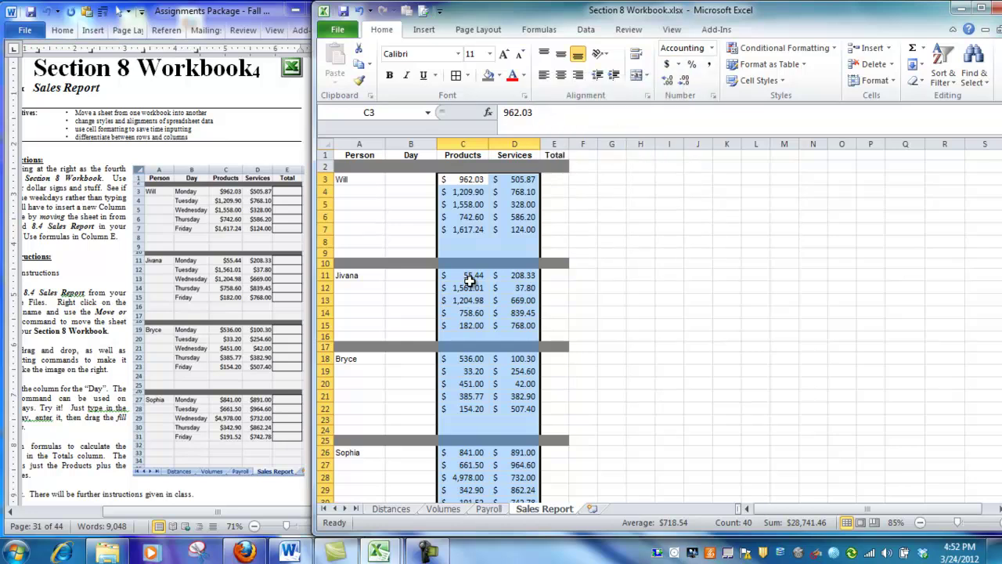
# Enter Monday in B3 and fill the weekdays down through Friday in B7
pyautogui.press('Left')
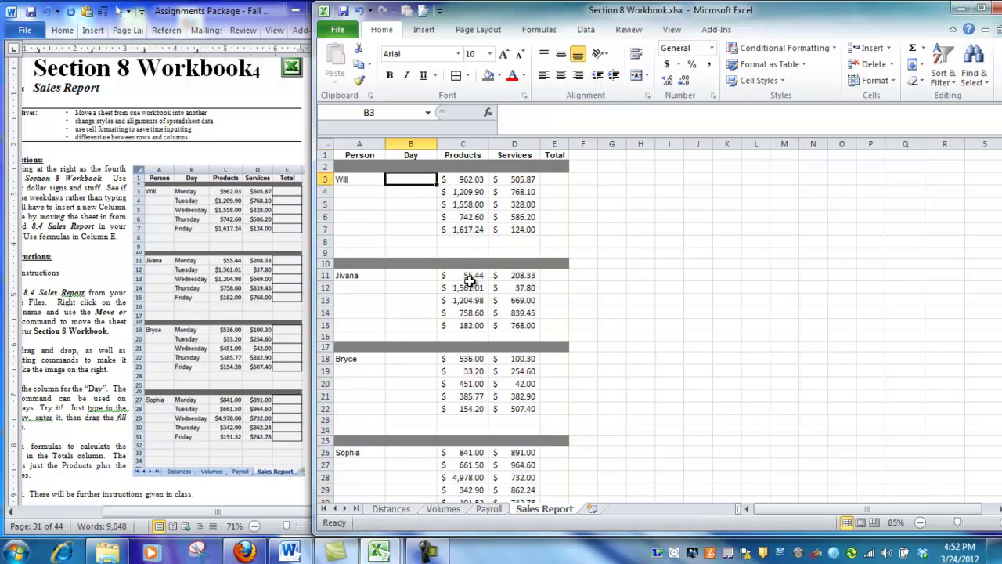
pyautogui.write('Monday')
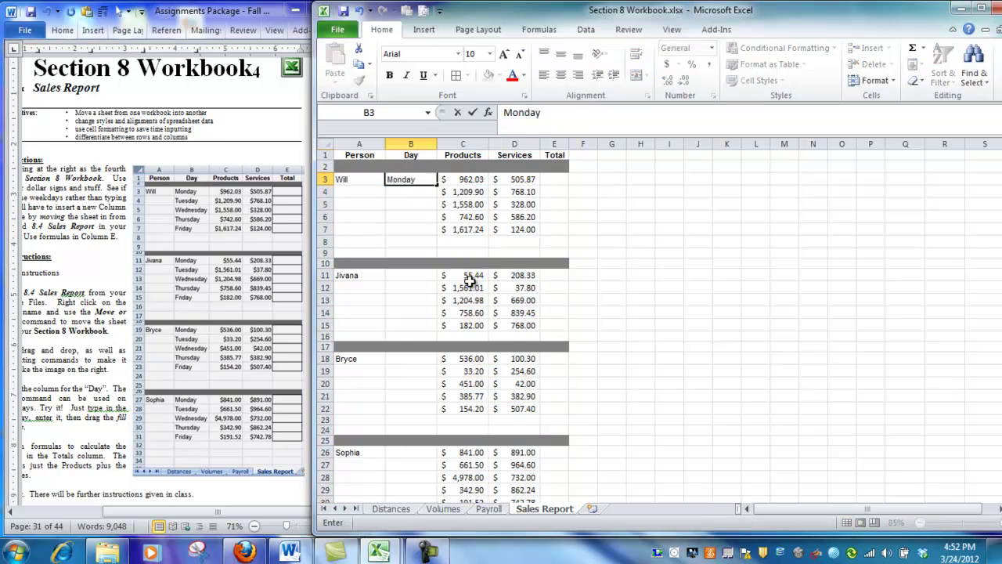
pyautogui.press('Return')
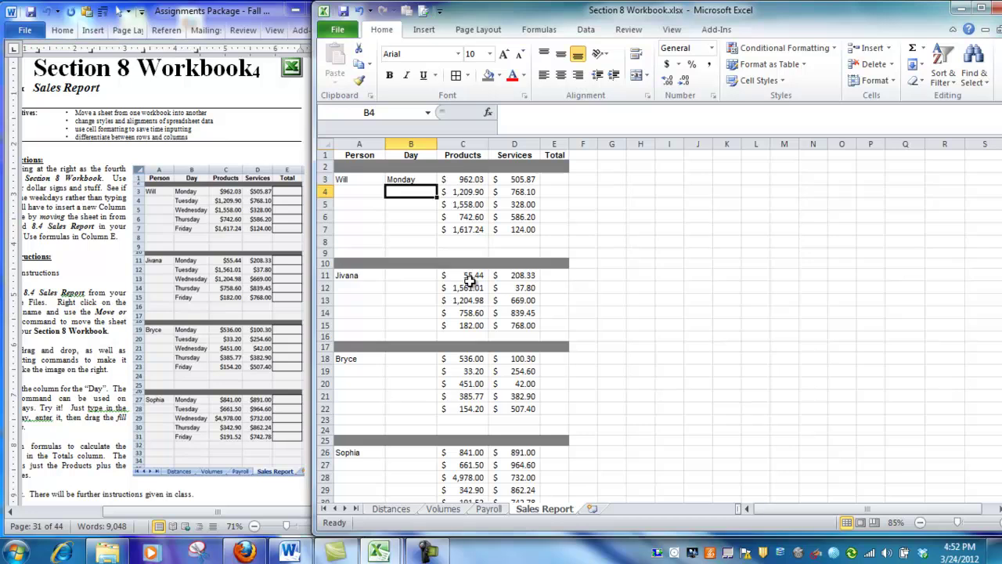
pyautogui.press('Up')
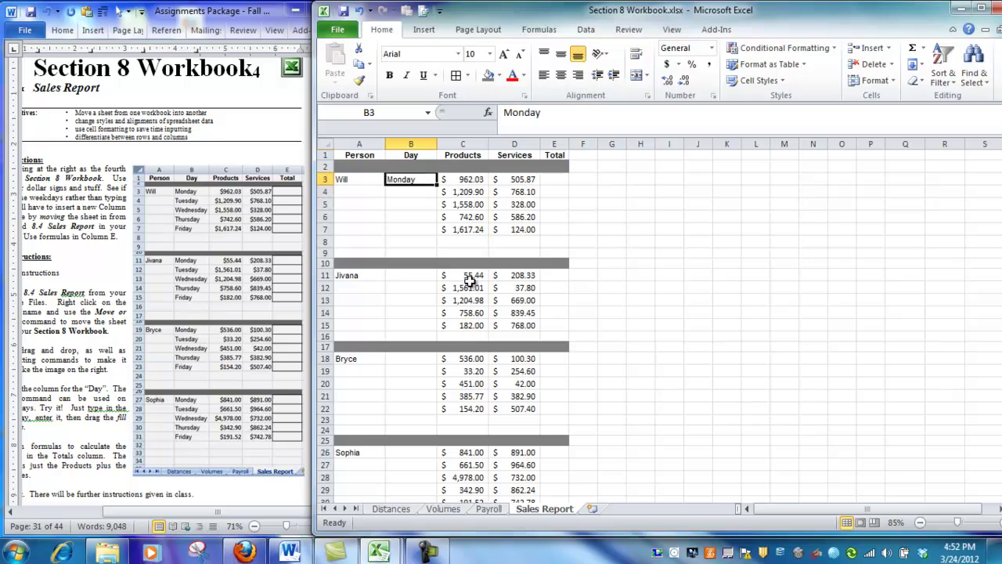
pyautogui.moveTo(436, 186); pyautogui.dragTo(432, 234)
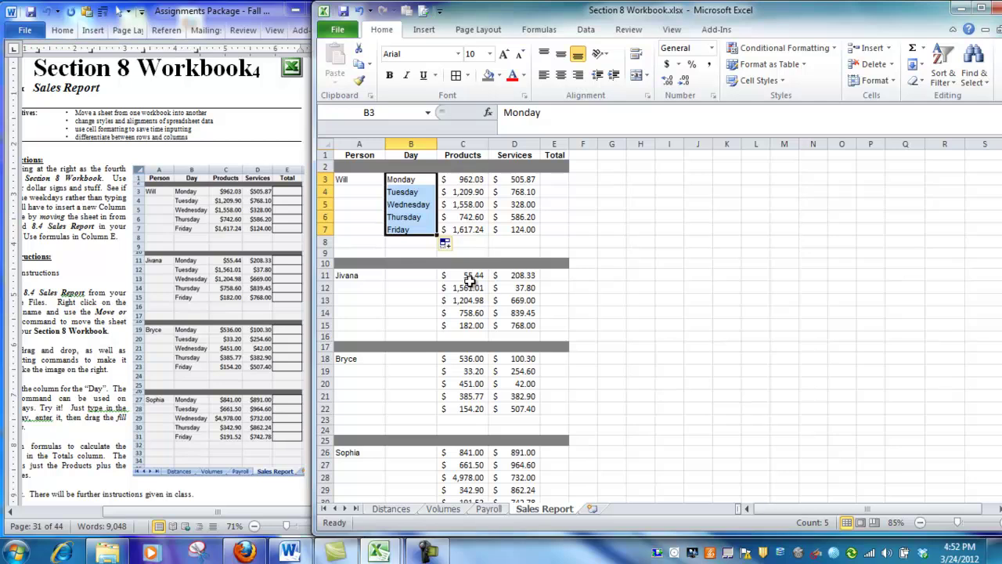
# Copy the Monday to Friday list into the Day column for the other three salespeople, starting at B11, B18 and B26
pyautogui.moveTo(436, 200); pyautogui.dragTo(469, 368)
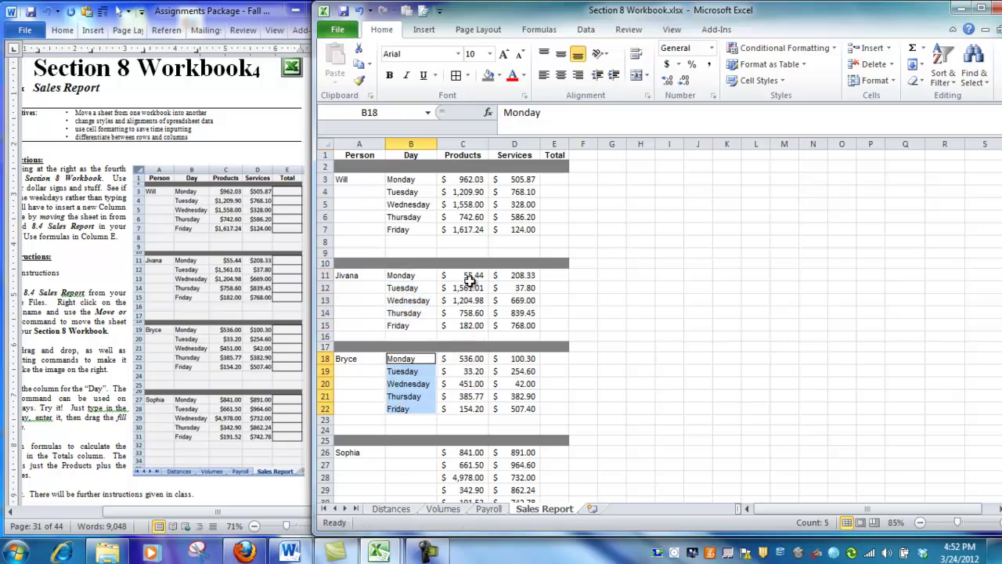
pyautogui.doubleClick(411, 358)
pyautogui.click(411, 397)
pyautogui.moveTo(411, 359); pyautogui.dragTo(436, 485)
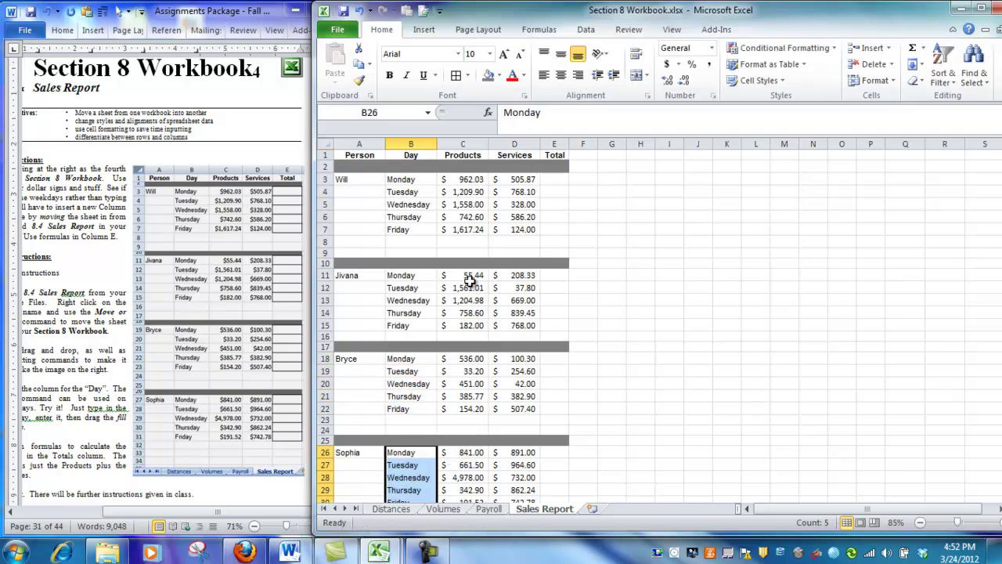
# Add borders around every cell in E3:E7 and widen the Total column
pyautogui.moveTo(555, 179); pyautogui.dragTo(555, 229)
pyautogui.click(455, 75)
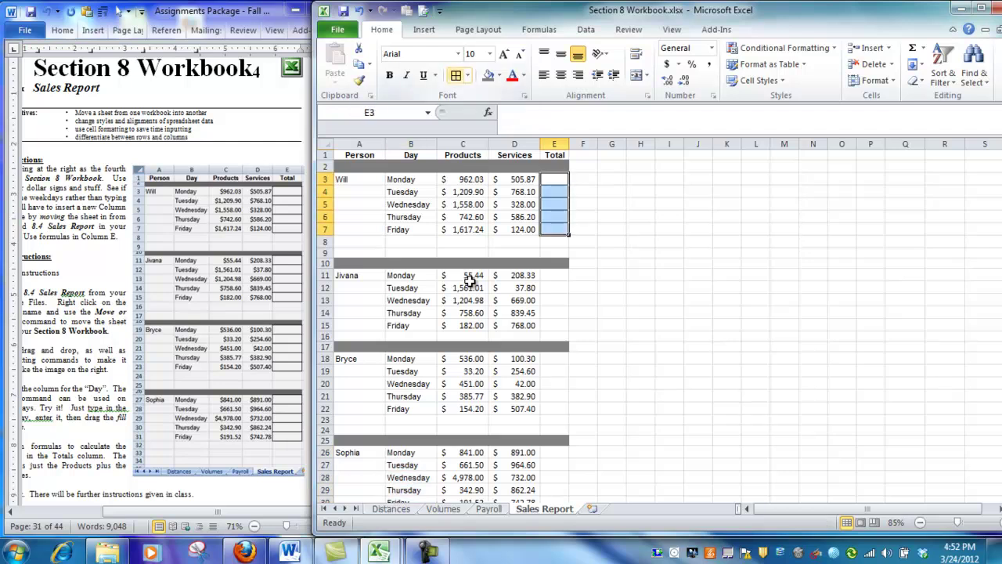
pyautogui.moveTo(569, 144); pyautogui.dragTo(589, 144)
# Copy the bordered Total cells E3:E7 to the other three blocks, starting at E11, E18 and E26
pyautogui.hotkey('ctrl', 'c')
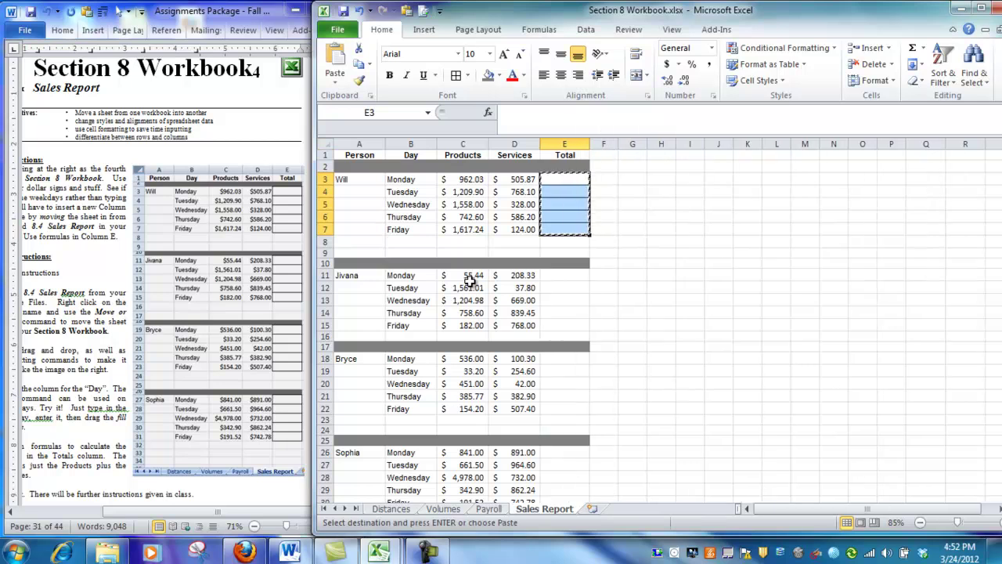
pyautogui.press('Down')
pyautogui.press('Down')
pyautogui.press('Down')
pyautogui.press('Down')
pyautogui.press('Down')
pyautogui.press('Down')
pyautogui.press('Down')
pyautogui.press('Down')
pyautogui.hotkey('ctrl', 'v')
pyautogui.press('Down')
pyautogui.press('Down')
pyautogui.press('Down')
pyautogui.press('Down')
pyautogui.press('Down')
pyautogui.press('Down')
pyautogui.press('Down')
pyautogui.hotkey('ctrl', 'v')
pyautogui.press('Down')
pyautogui.press('Down')
pyautogui.press('Down')
pyautogui.press('Down')
pyautogui.press('Down')
pyautogui.press('Down')
pyautogui.press('Down')
pyautogui.press('Down')
pyautogui.hotkey('shift', 'Down')
pyautogui.hotkey('shift', 'Down')
pyautogui.hotkey('shift', 'Down')
pyautogui.hotkey('shift', 'Down')
pyautogui.scroll(2, 468, 280)
pyautogui.click(632, 300)
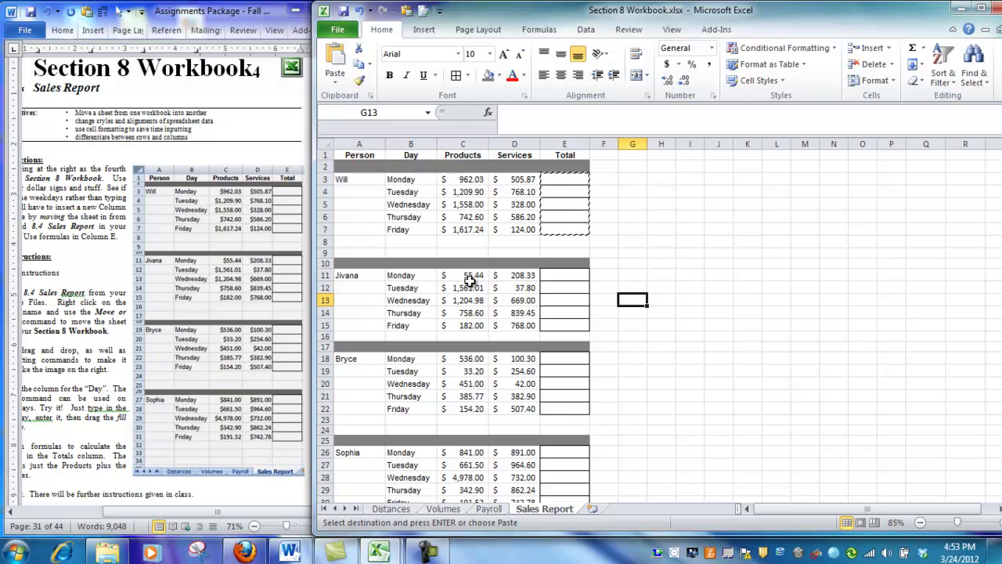
# Switch to the Word assignment document, widen its window and highlight the instruction about formulas for the Totals column
pyautogui.moveTo(312, 282); pyautogui.dragTo(363, 282)
pyautogui.moveTo(218, 511); pyautogui.dragTo(192, 511)
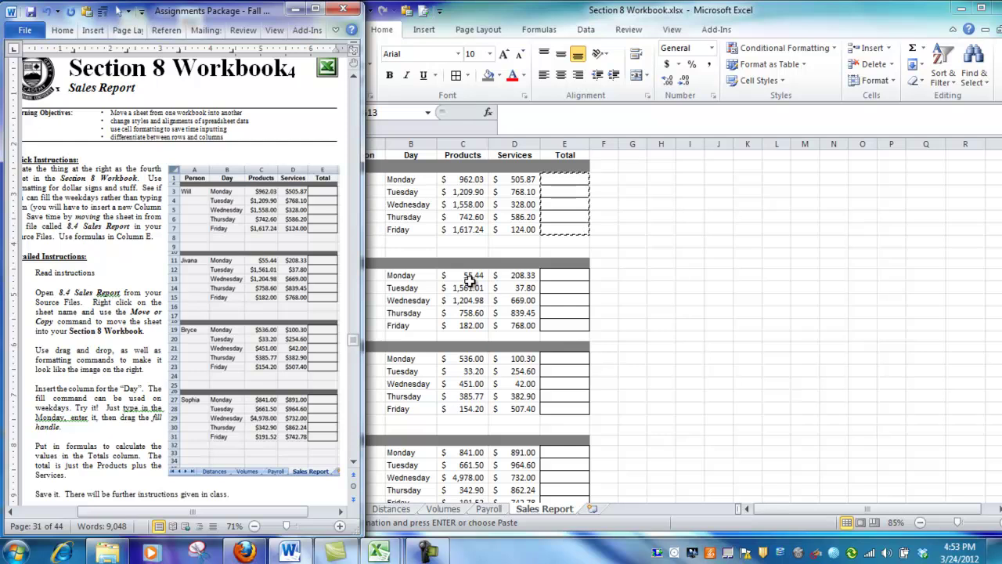
pyautogui.moveTo(36, 445); pyautogui.dragTo(36, 484)
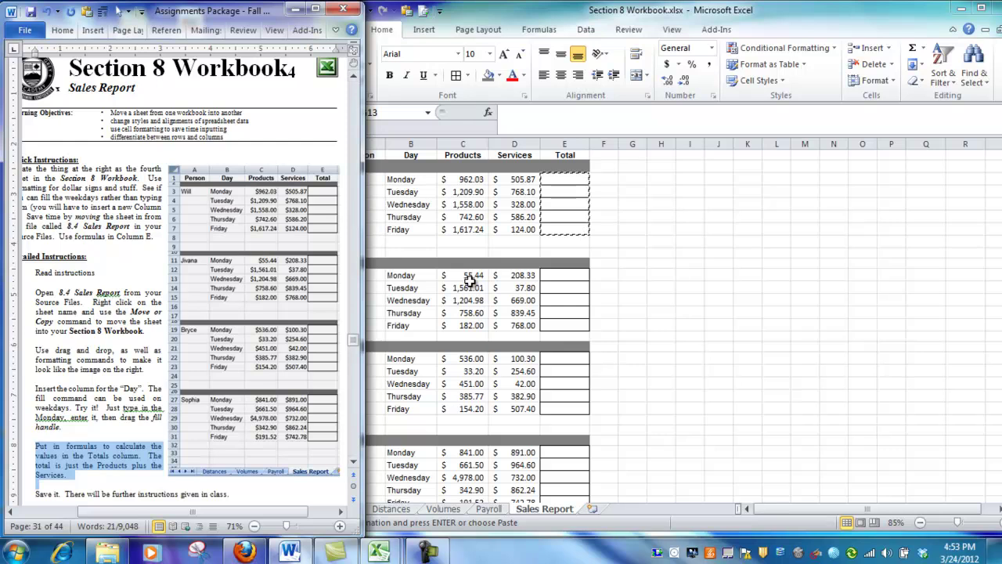
# Switch back to Excel and enter the formula =C3+D3 in E3 to add Products and Services
pyautogui.hotkey('alt', 'Tab')
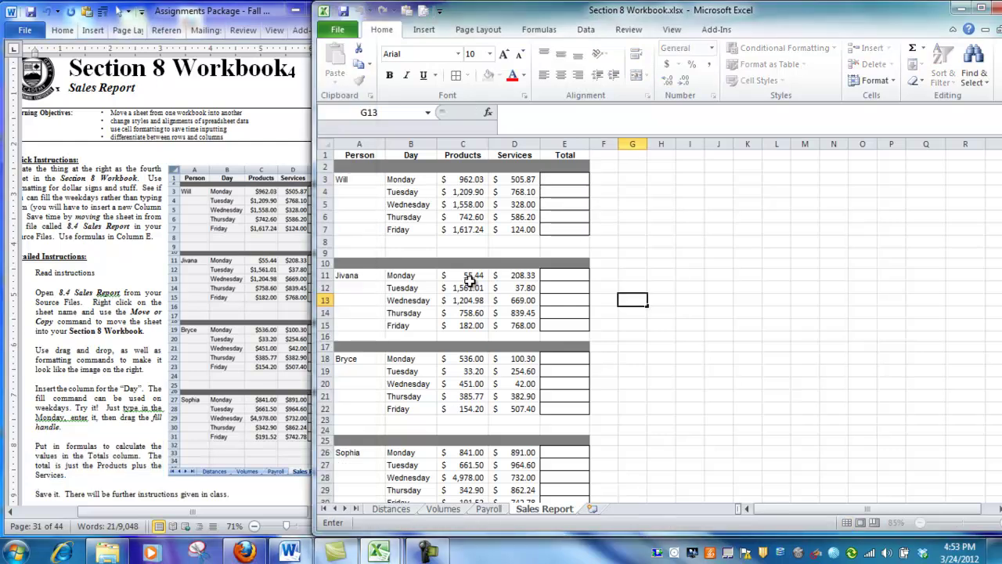
pyautogui.click(564, 180)
pyautogui.write('=')
pyautogui.press('Left')
pyautogui.press('Left')
pyautogui.write('+')
pyautogui.press('Left')
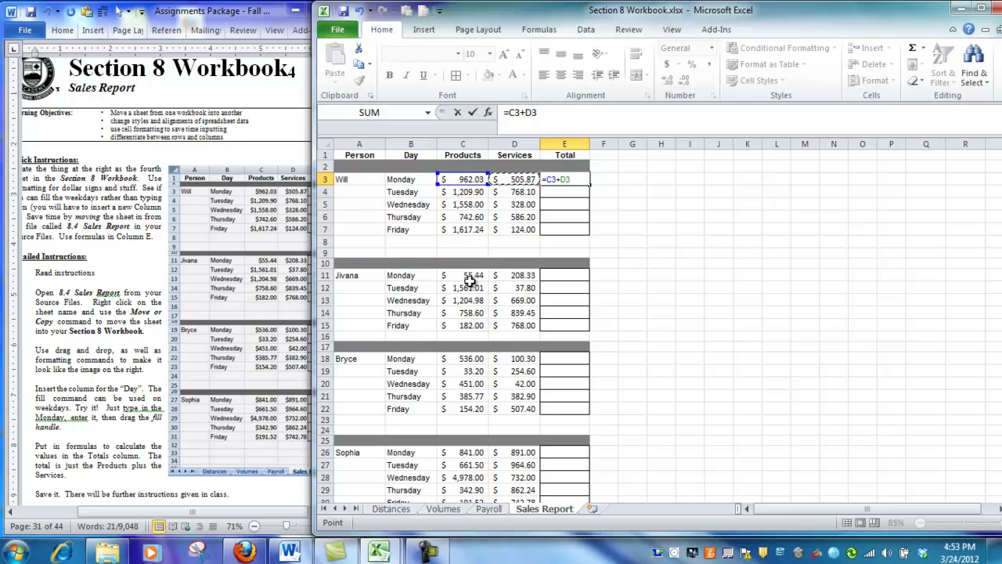
pyautogui.press('Return')
# Fill the total formula from E3 down through E7
pyautogui.press('Up')
pyautogui.hotkey('shift', 'Down')
pyautogui.hotkey('shift', 'Down')
pyautogui.hotkey('shift', 'Down')
pyautogui.hotkey('shift', 'Down')
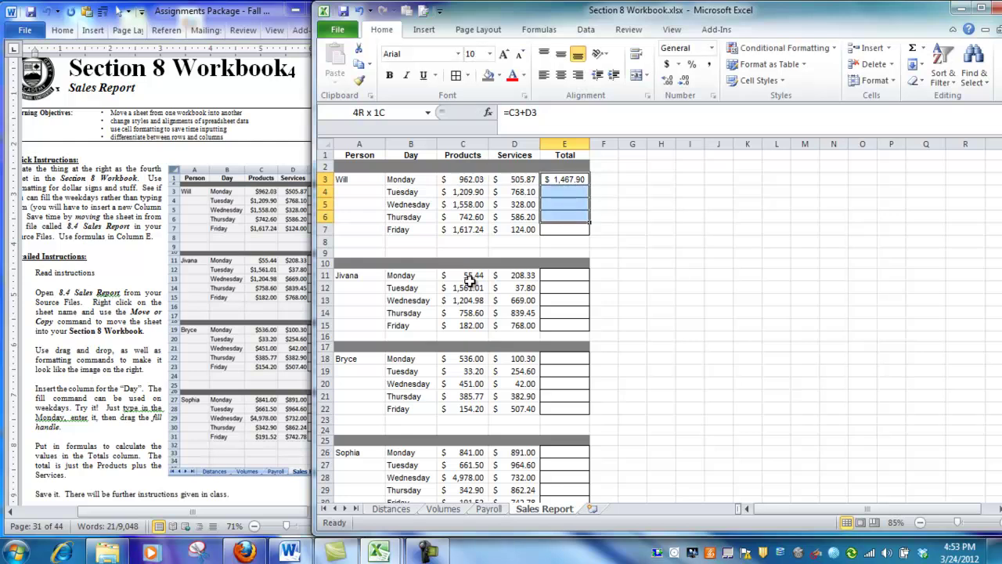
pyautogui.hotkey('ctrl', 'd')
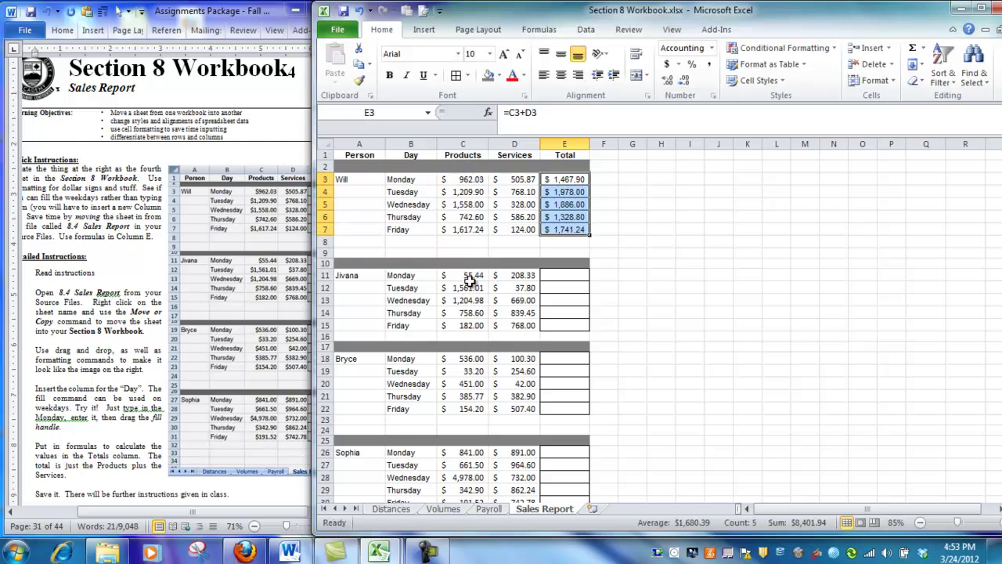
# Copy the total formulas in E3:E7 to the other three salespeople's blocks, starting at E11, E18 and E26
pyautogui.hotkey('ctrl', 'c')
pyautogui.press('Down')
pyautogui.press('Down')
pyautogui.press('Down')
pyautogui.press('Down')
pyautogui.press('Down')
pyautogui.press('Down')
pyautogui.press('Down')
pyautogui.press('Down')
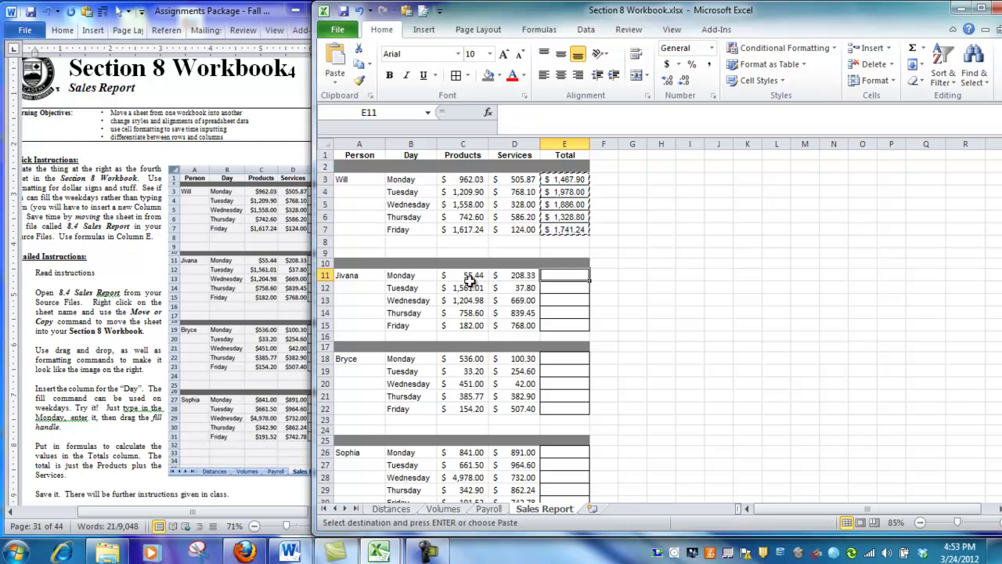
pyautogui.hotkey('ctrl', 'v')
pyautogui.press('Down')
pyautogui.press('Down')
pyautogui.press('Down')
pyautogui.press('Down')
pyautogui.press('Down')
pyautogui.press('Down')
pyautogui.press('Down')
pyautogui.hotkey('ctrl', 'v')
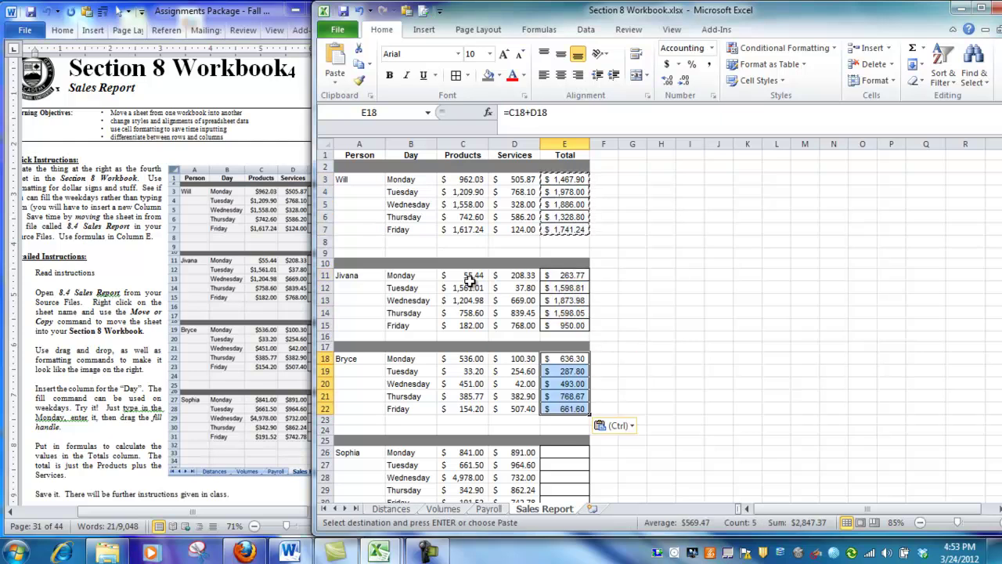
pyautogui.press('Down')
pyautogui.press('Down')
pyautogui.press('Down')
pyautogui.press('Down')
pyautogui.press('Down')
pyautogui.press('Down')
pyautogui.press('Down')
pyautogui.press('Down')
pyautogui.hotkey('ctrl', 'v')
pyautogui.press('Up')
pyautogui.press('Up')
pyautogui.press('Up')
pyautogui.press('Up')
pyautogui.press('Up')
pyautogui.press('Right')
pyautogui.press('Right')
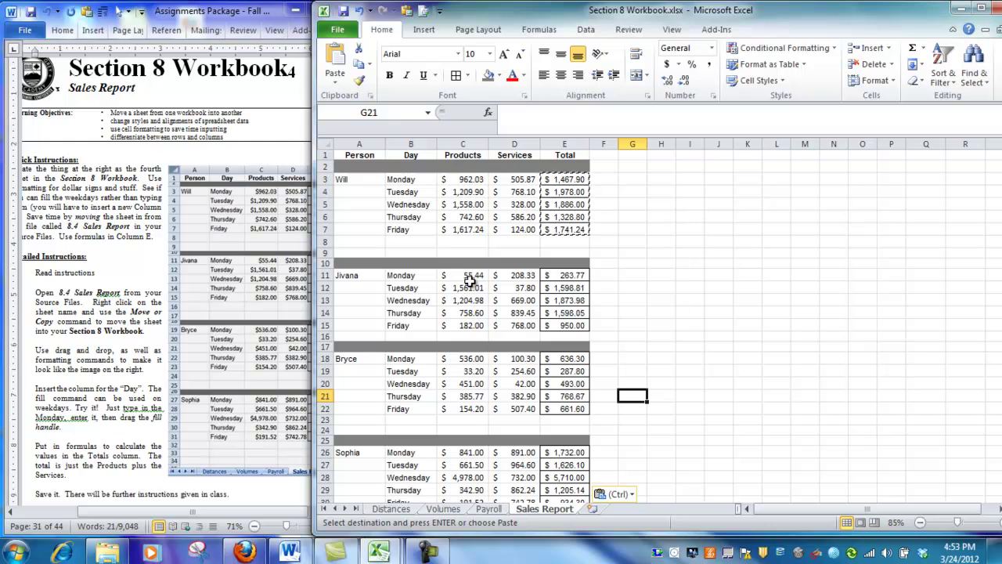